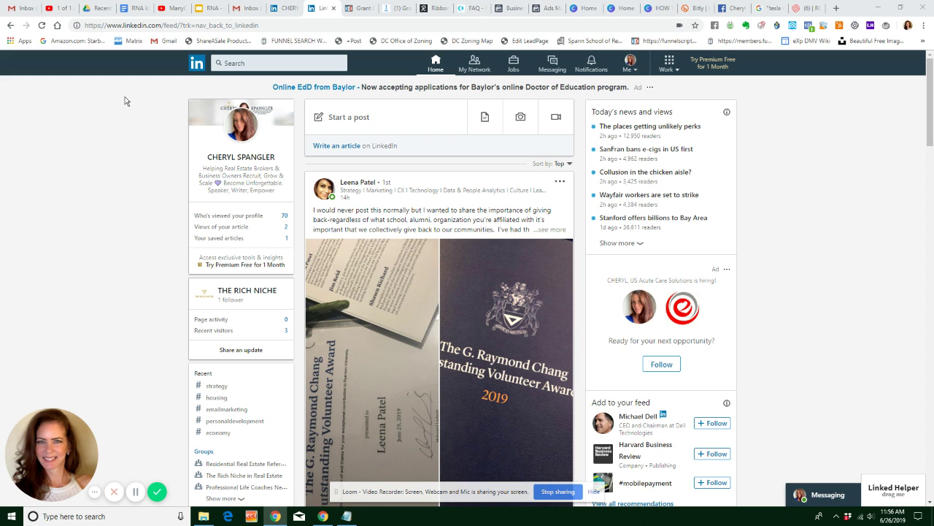
Run a search without keywords and look through the available result categories, including Companies, Schools and Groups
left_click(239, 62)
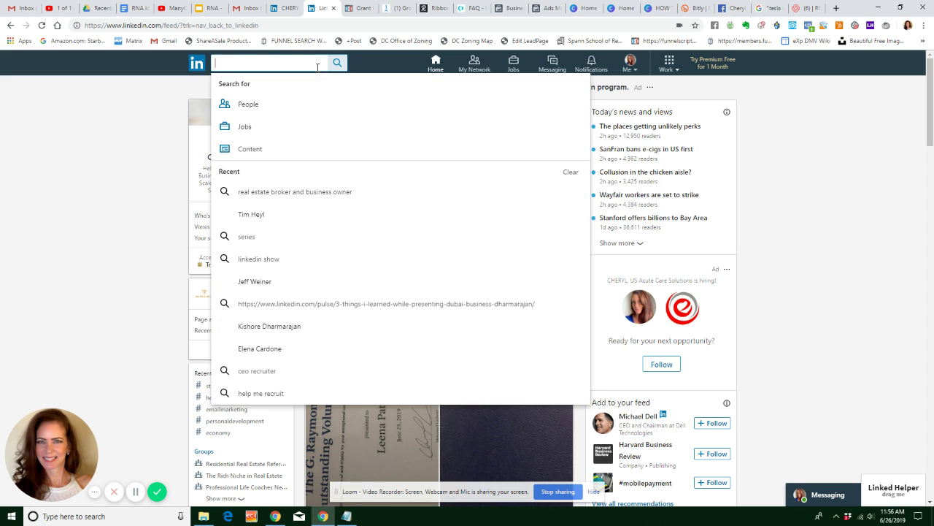
left_click(338, 63)
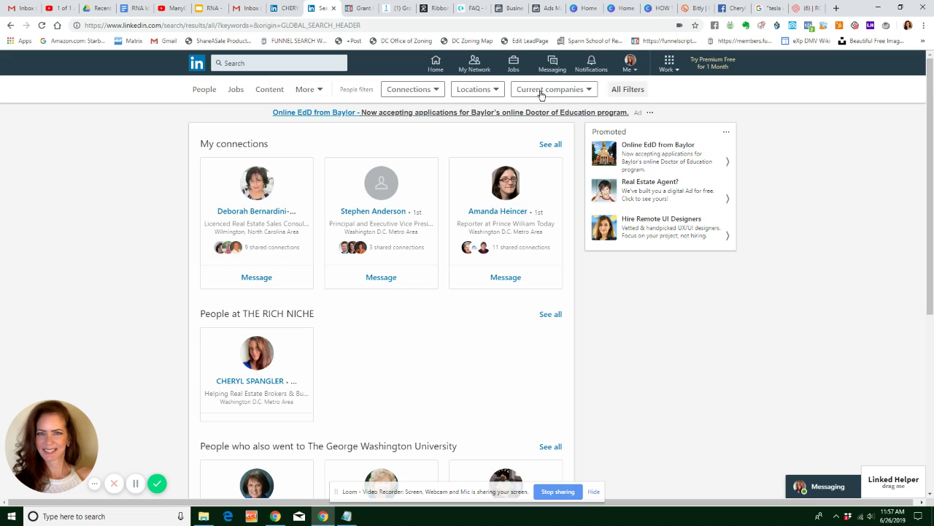
left_click(227, 62)
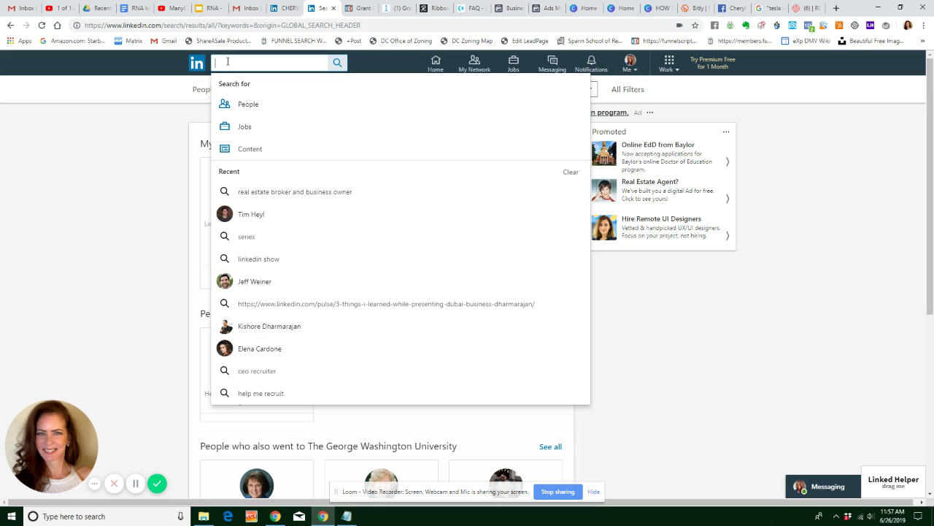
left_click(183, 106)
left_click(226, 62)
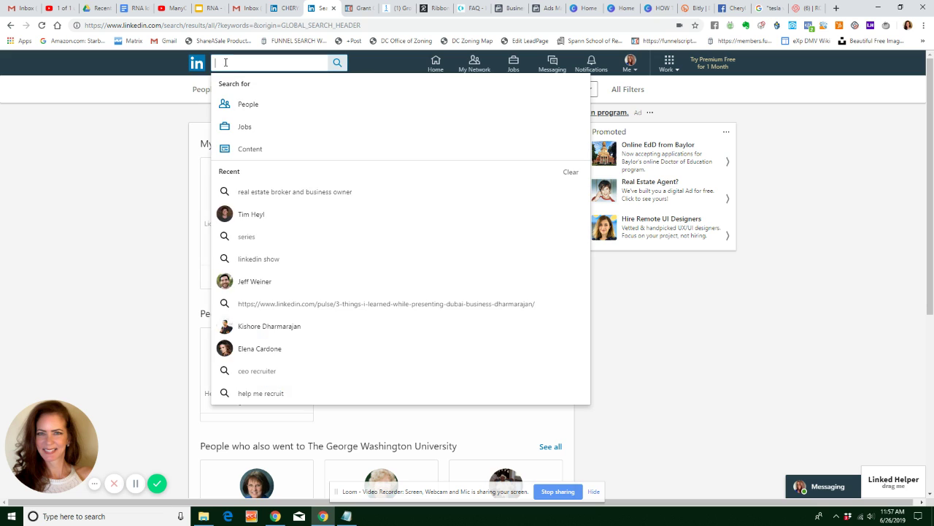
left_click(149, 130)
left_click(321, 92)
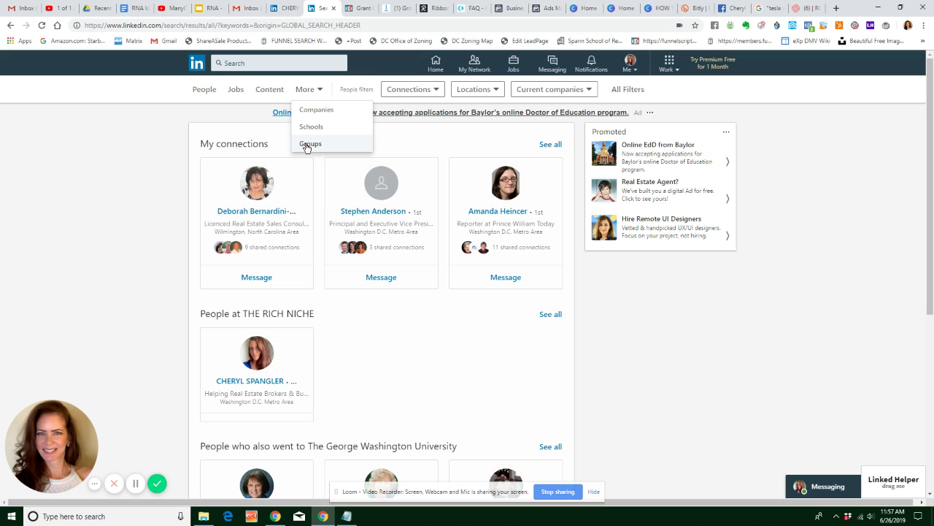
left_click(259, 63)
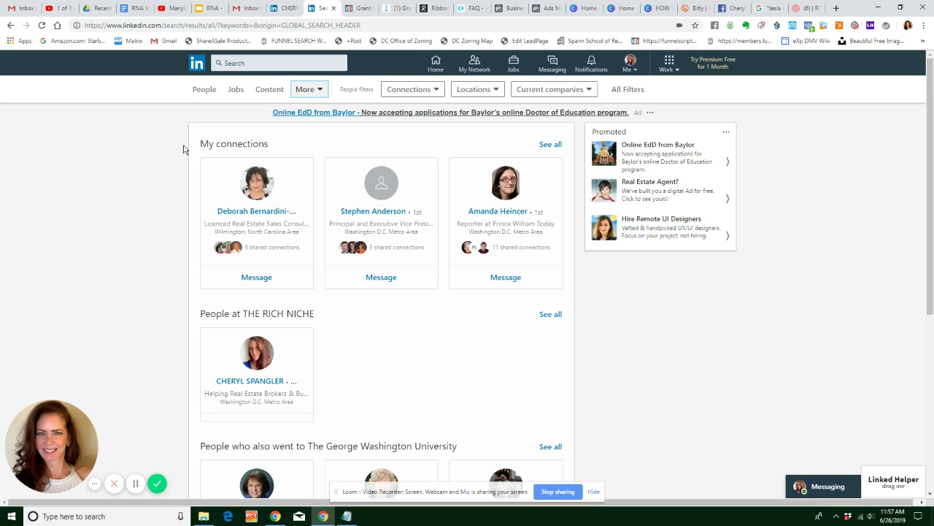
Search the network for "real estate broker and Business Owner"
left_click(235, 65)
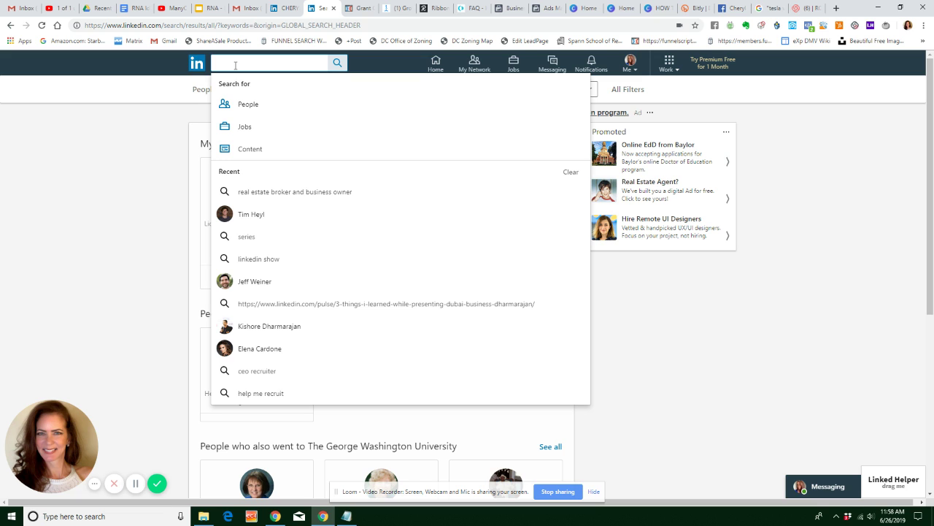
type("real estate brokers")
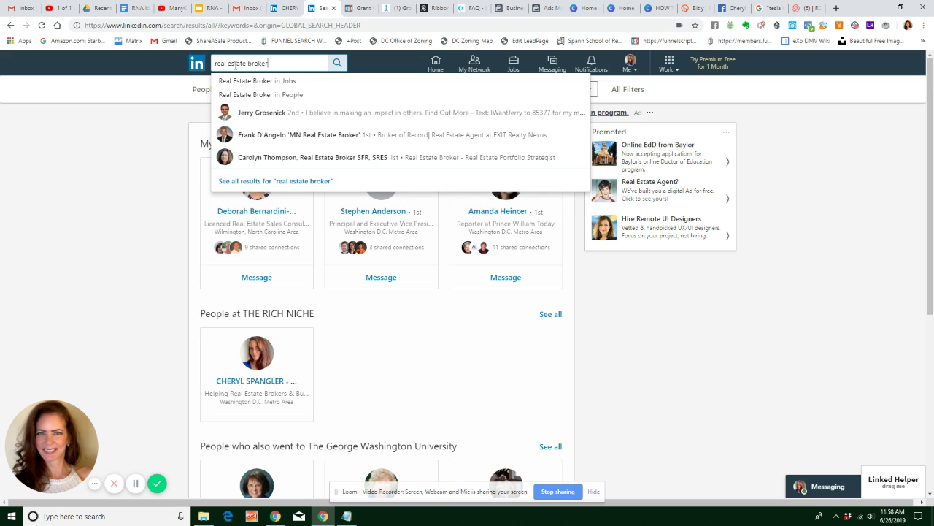
type("and")
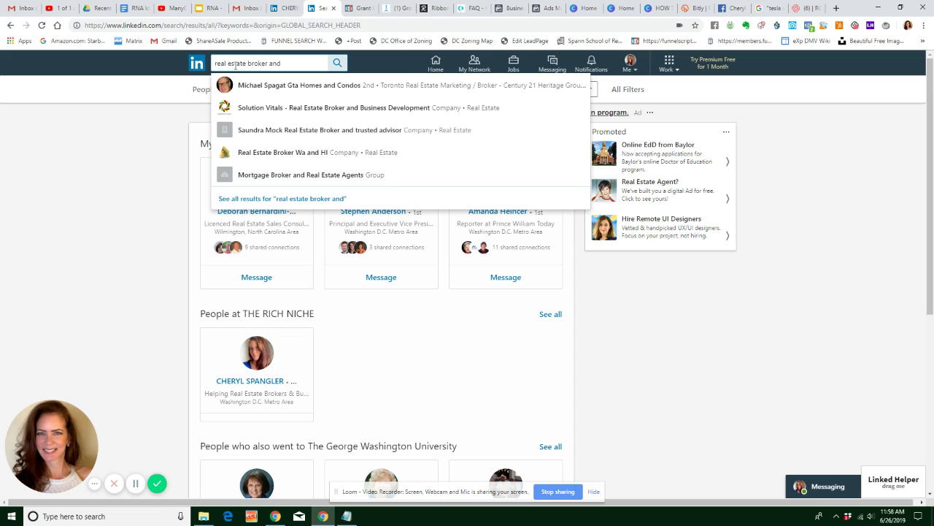
type(" Business")
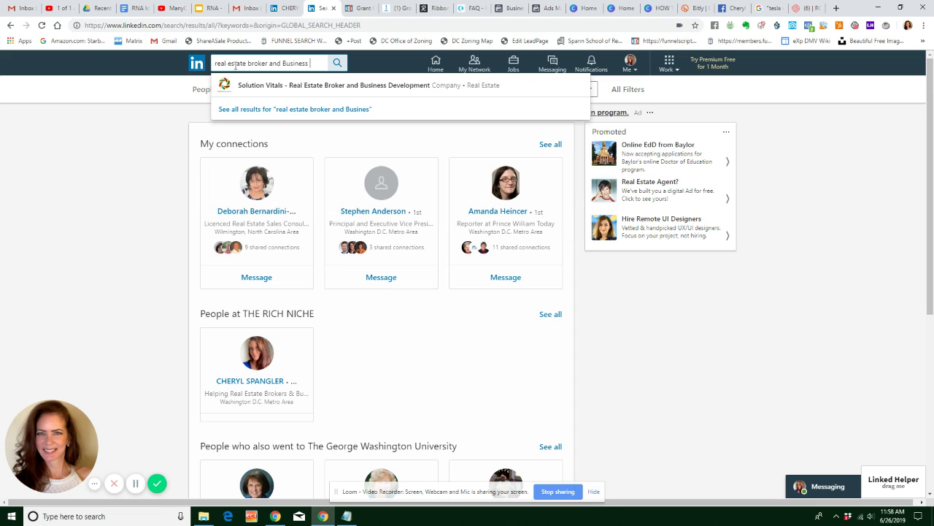
type(" Owner")
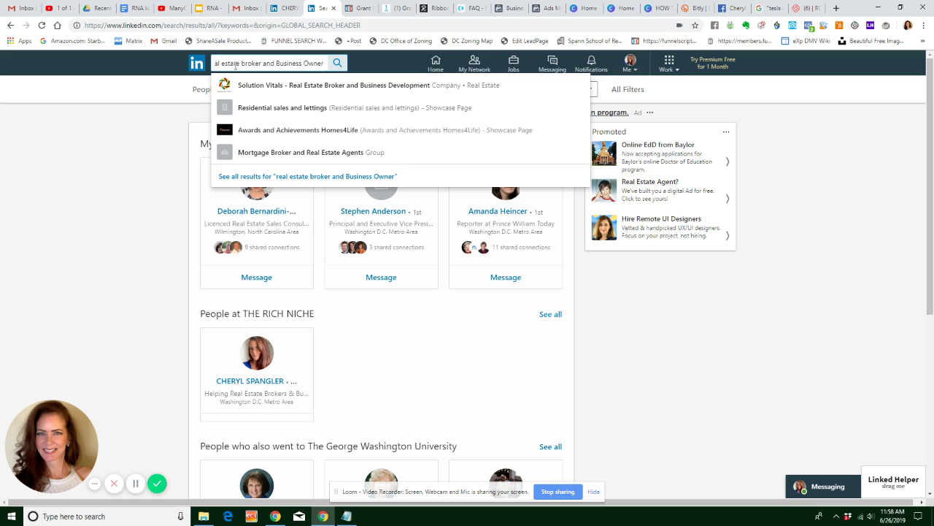
left_click(340, 63)
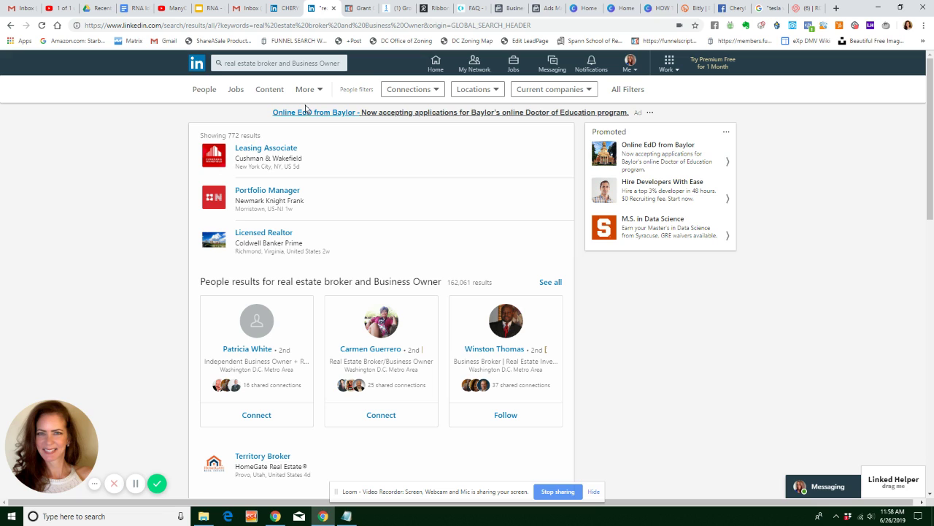
left_click(252, 63)
left_click_drag(213, 62, 324, 59)
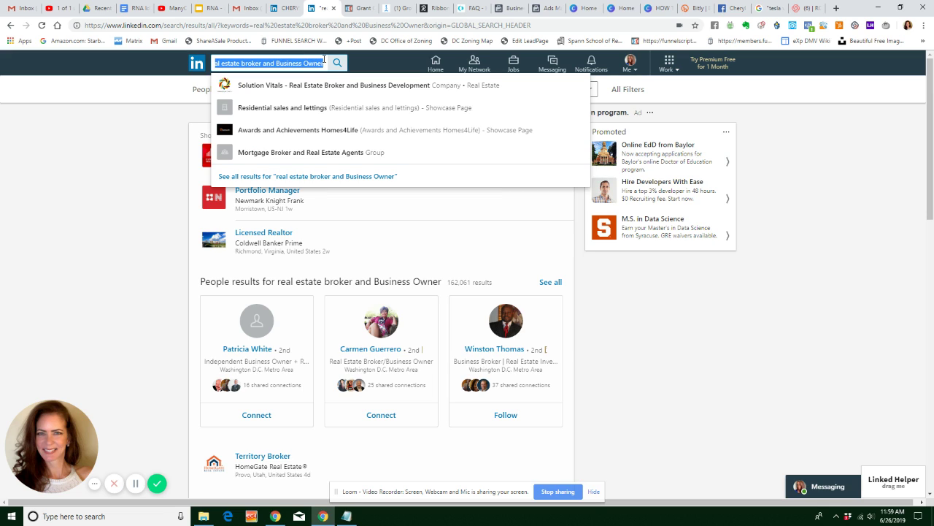
left_click(712, 309)
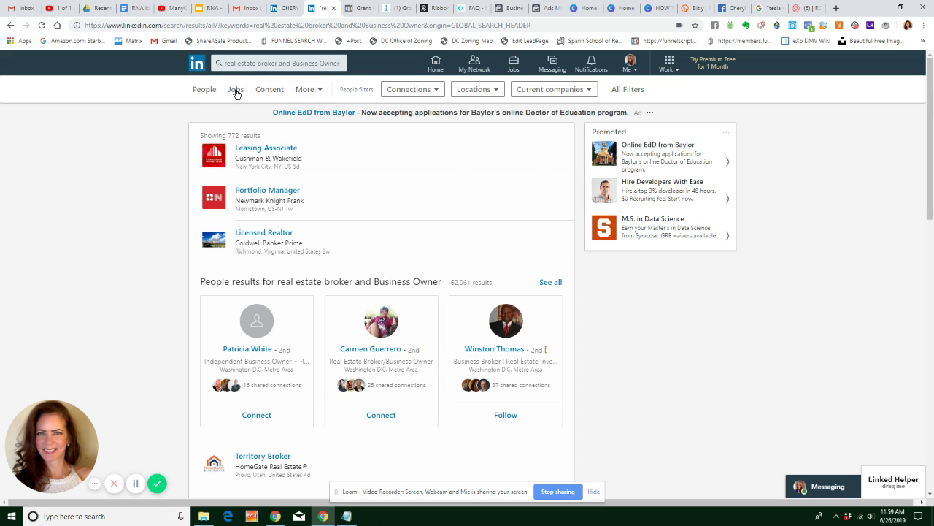
View the job results for this search and look through the LinkedIn Features and Company filter options
left_click(235, 93)
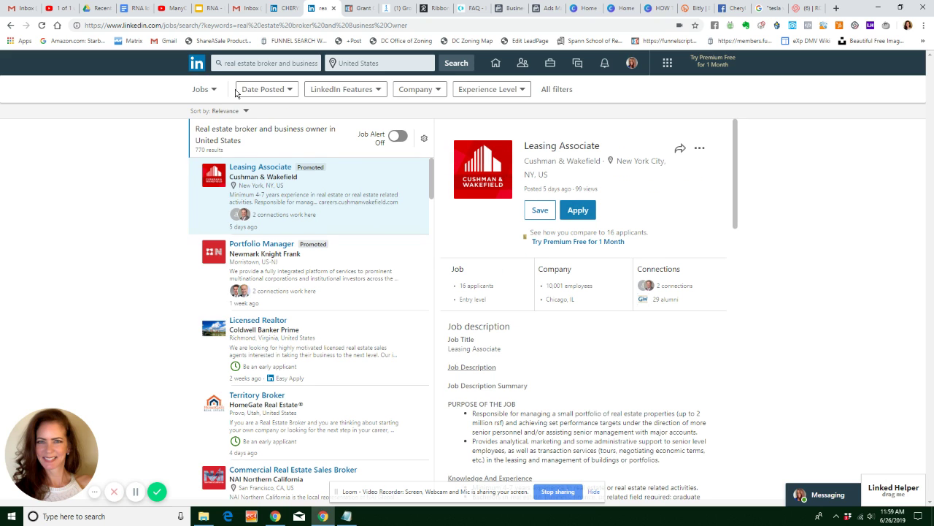
left_click(379, 94)
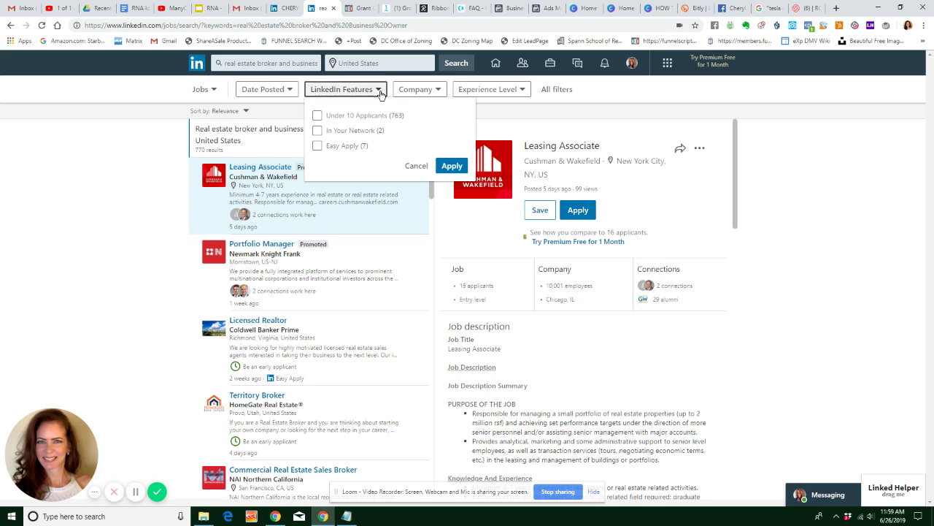
left_click(436, 94)
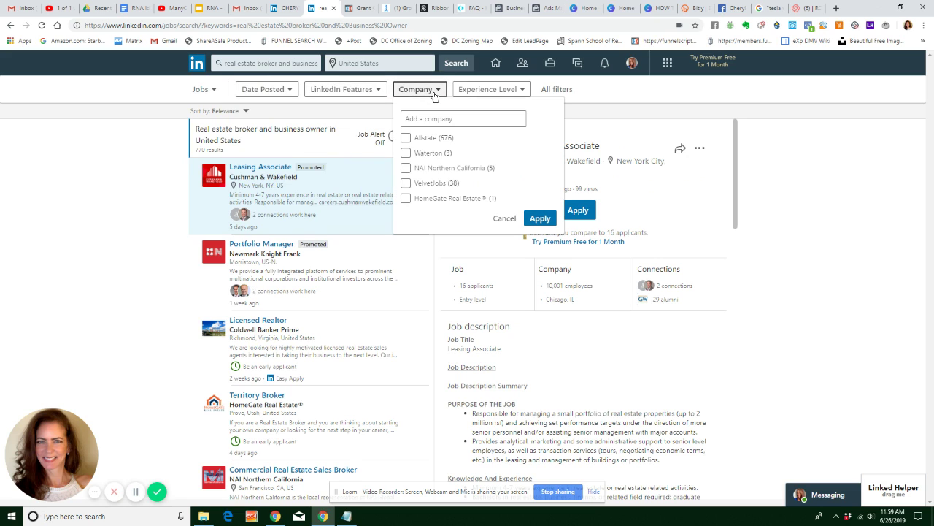
Switch the search to people results and filter them by 1st, 2nd and 3rd+ connections
left_click(214, 90)
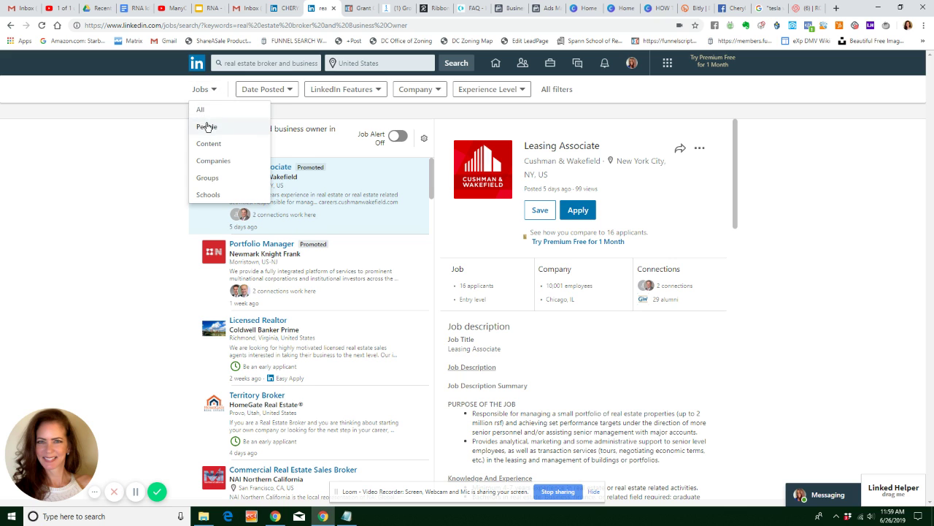
left_click(207, 127)
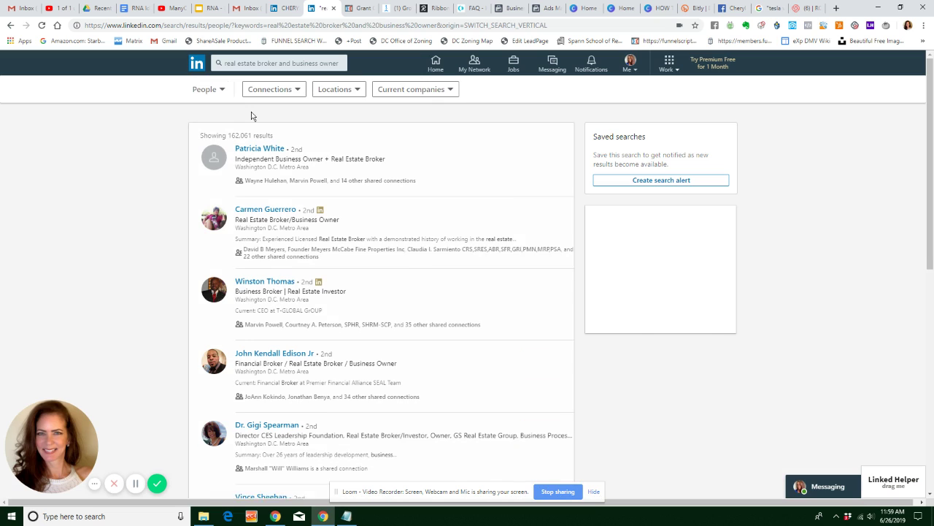
left_click(277, 89)
left_click(254, 116)
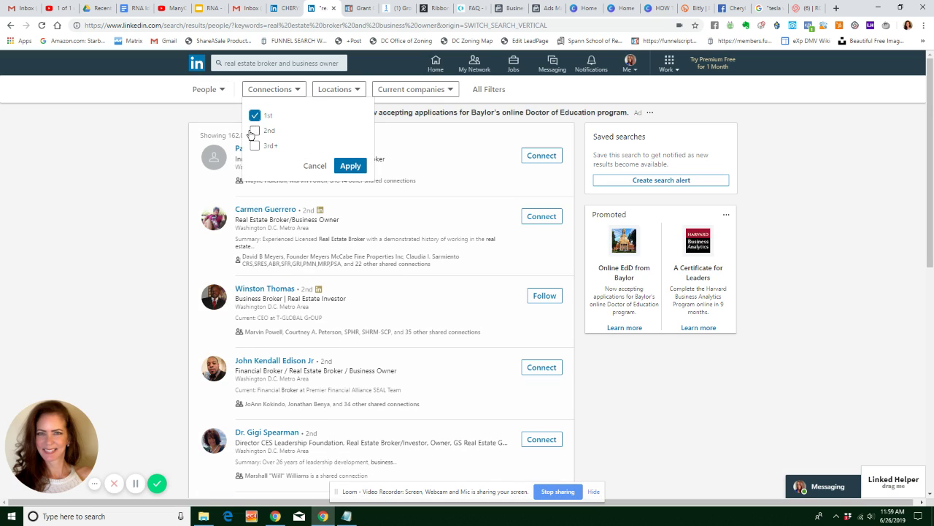
left_click(254, 130)
left_click(254, 145)
left_click(338, 167)
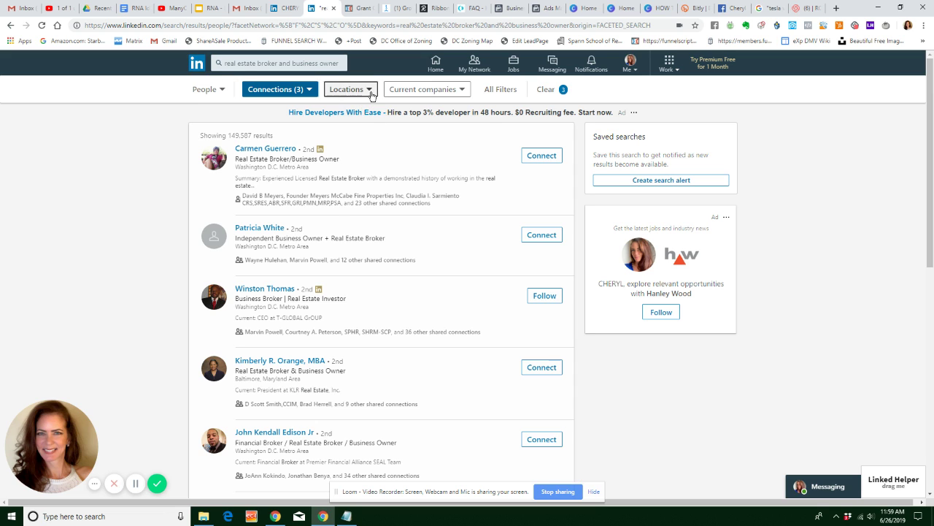
Filter the people results by the location United States
left_click(371, 92)
left_click(340, 137)
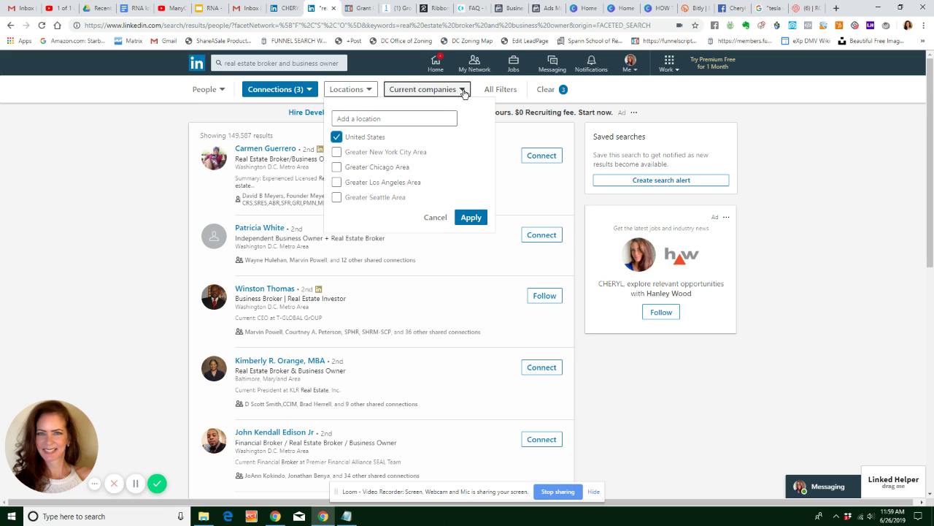
left_click(467, 218)
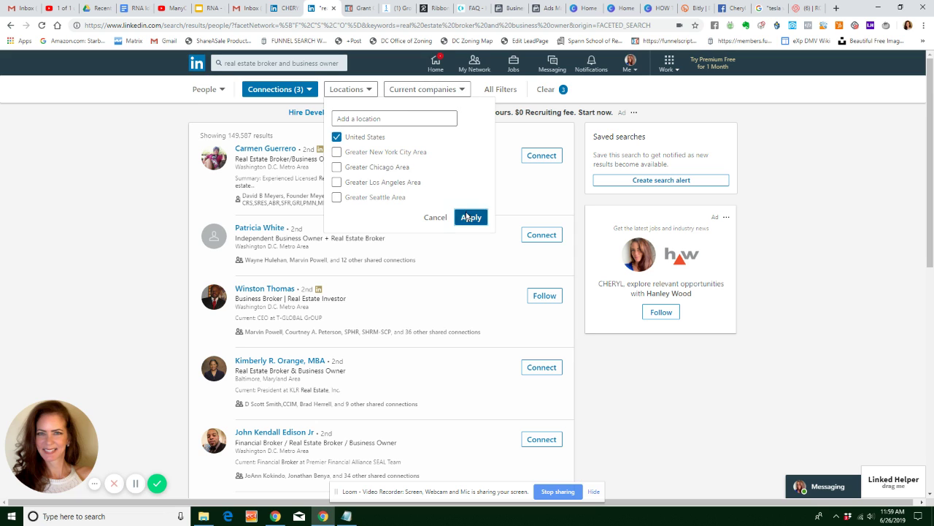
left_click(464, 91)
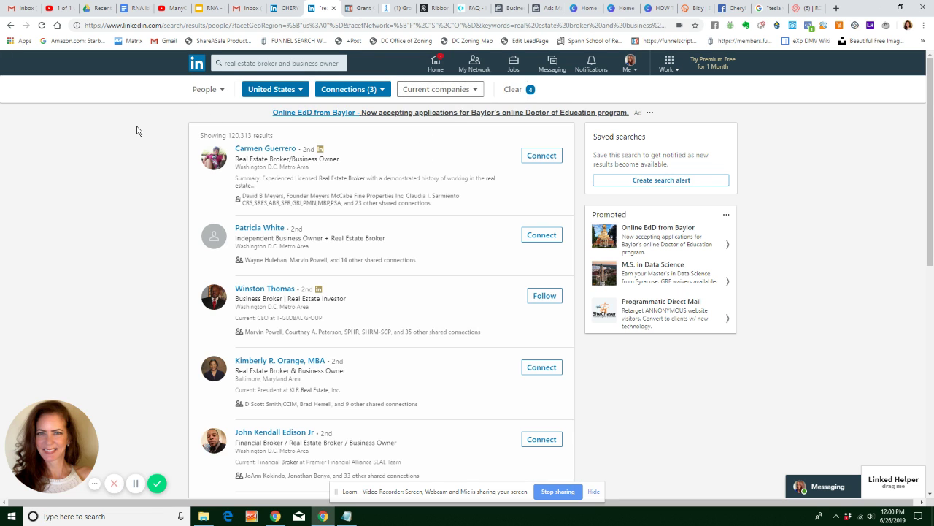
Deselect United States in the location filter and look up "virginia" among the available locations
left_click(303, 94)
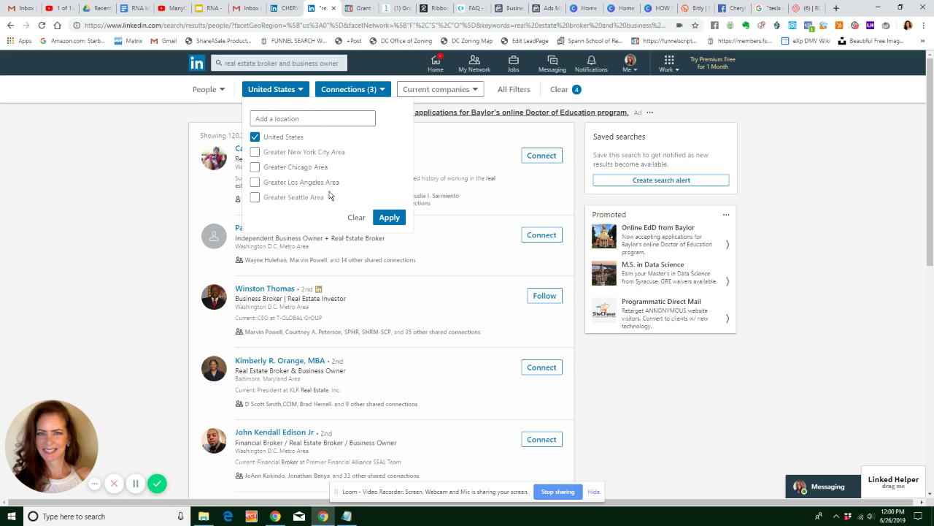
left_click(255, 138)
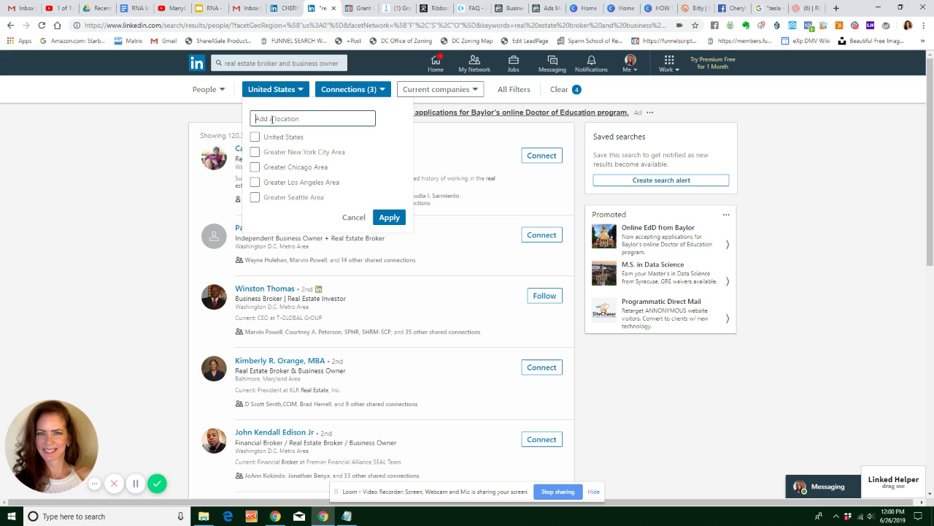
left_click(271, 119)
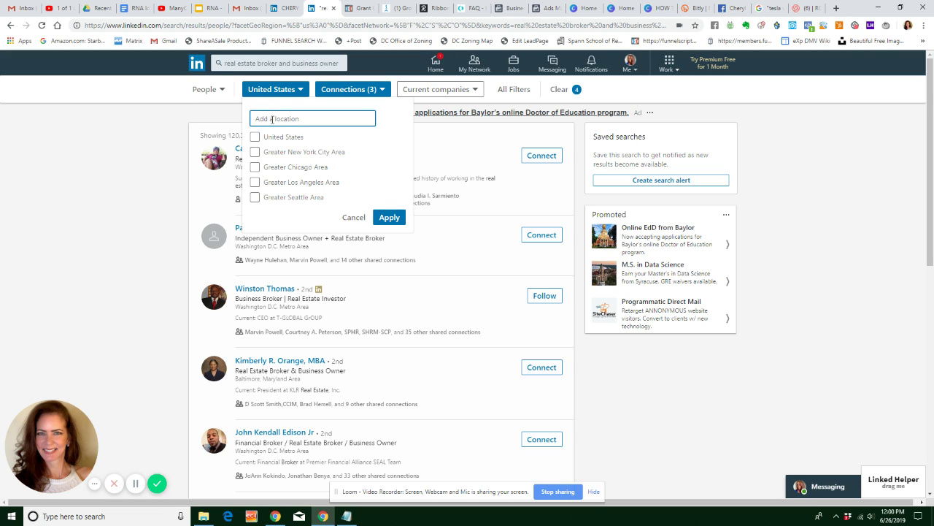
type("virginia")
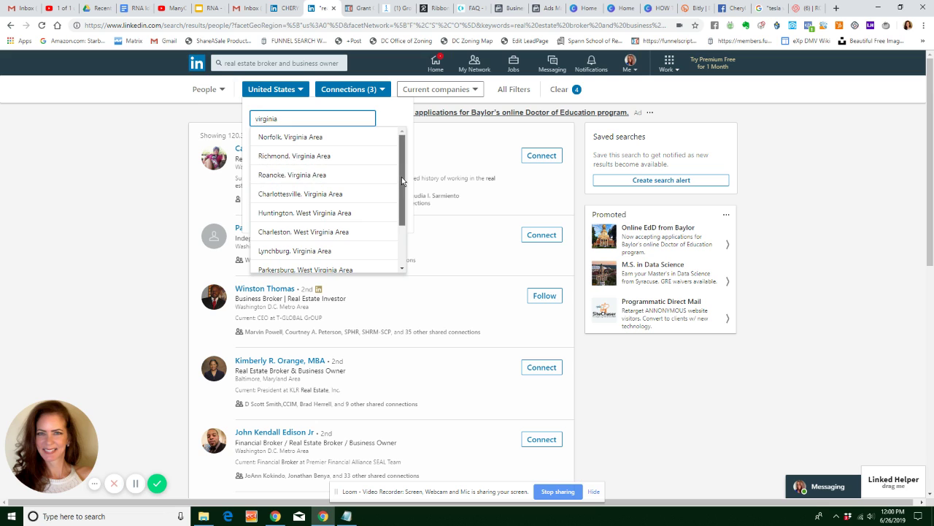
mouse_move(402, 177)
left_mouse_down()
mouse_move(401, 232)
mouse_move(401, 182)
left_mouse_up()
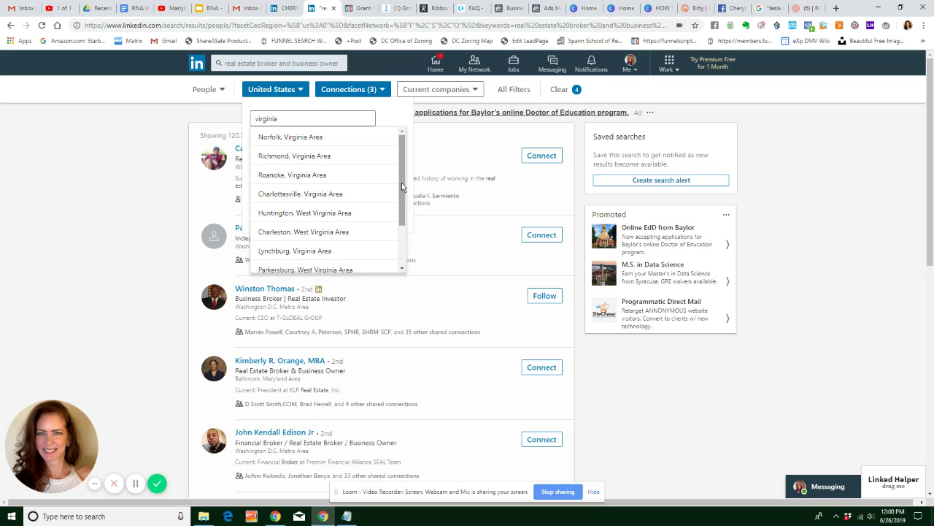
Search the available locations for "northern virginia" and again for "virginia", and look through the matching areas
left_click_drag(278, 119, 250, 120)
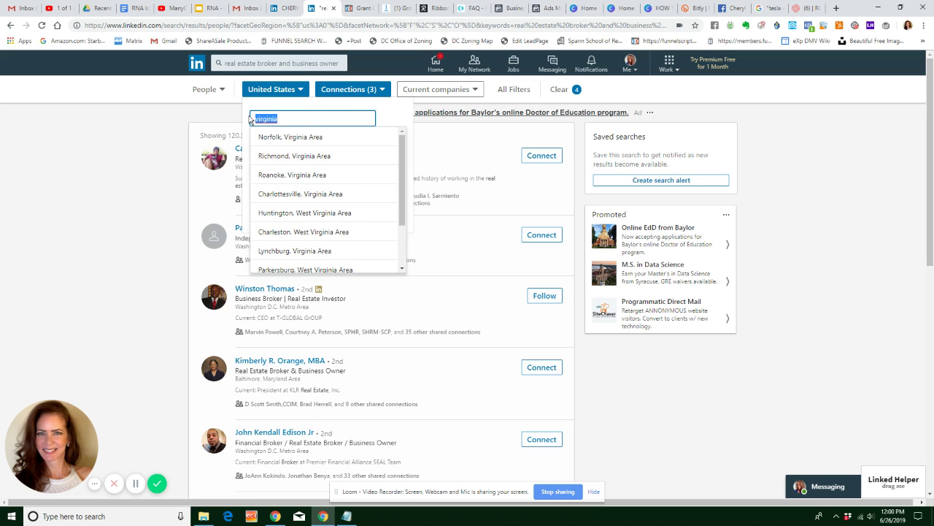
type("northern virginia")
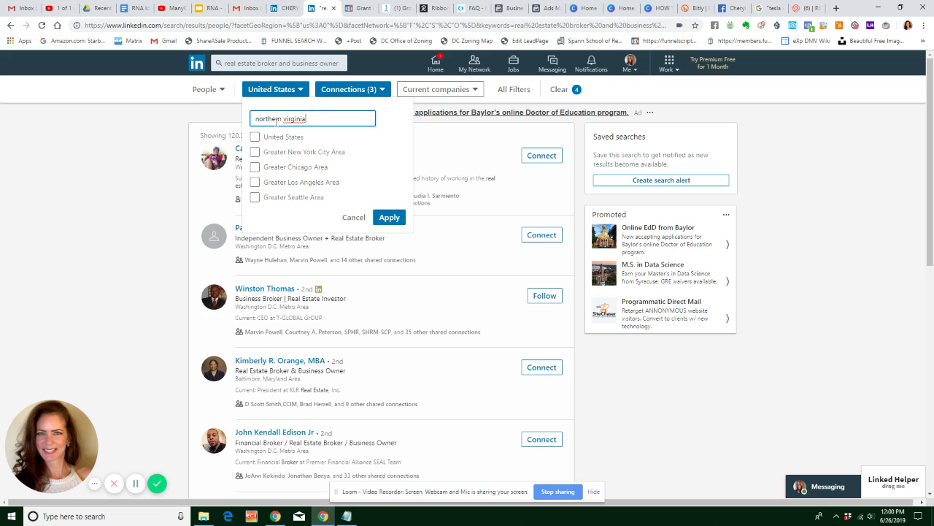
left_click_drag(305, 120, 253, 118)
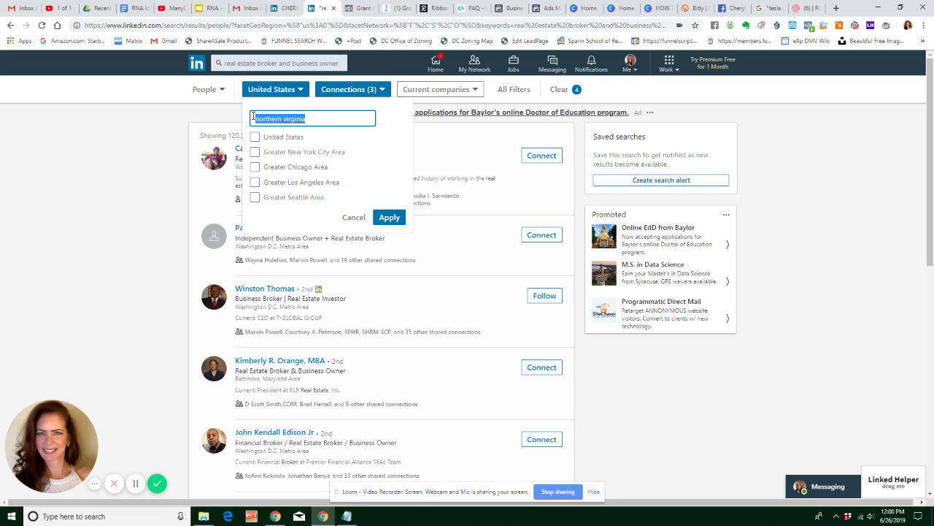
type("virginia")
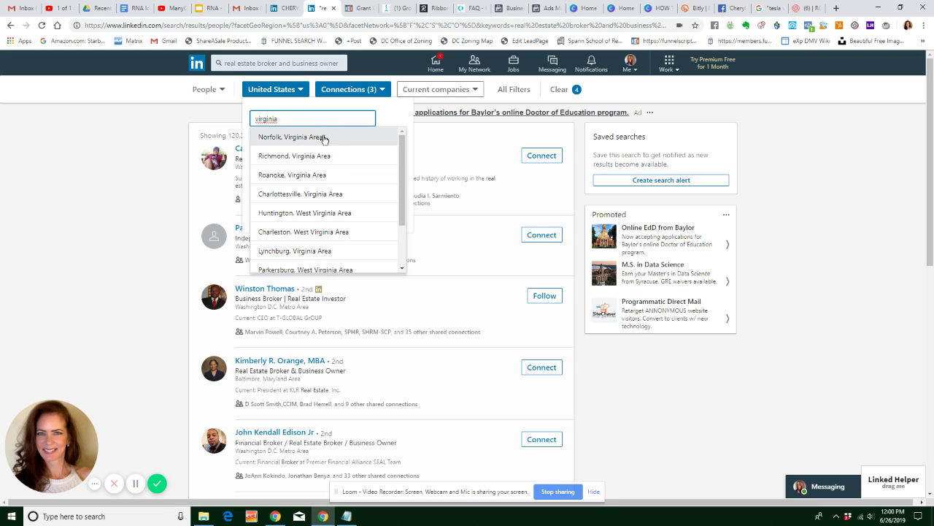
left_click_drag(403, 203, 402, 243)
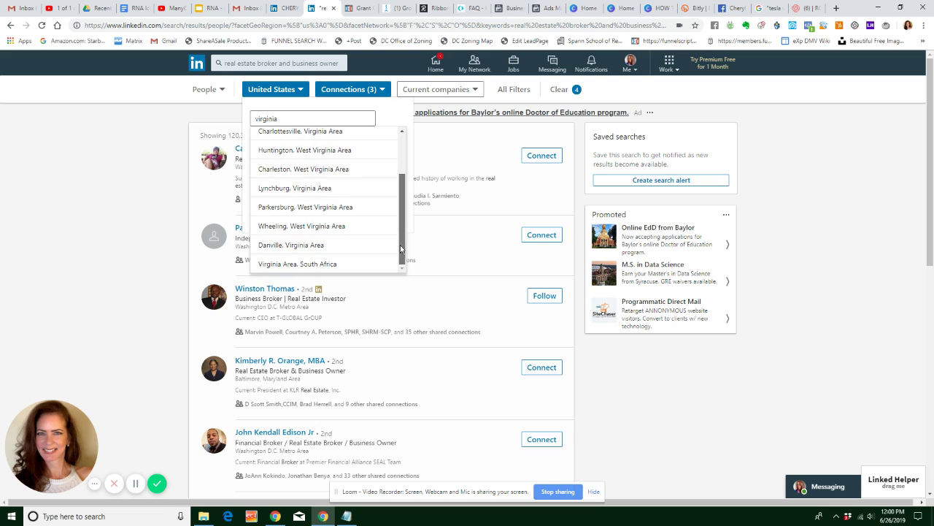
Try to filter the people results by the location "alexandria and arlington and prince william county"
left_click_drag(292, 119, 209, 111)
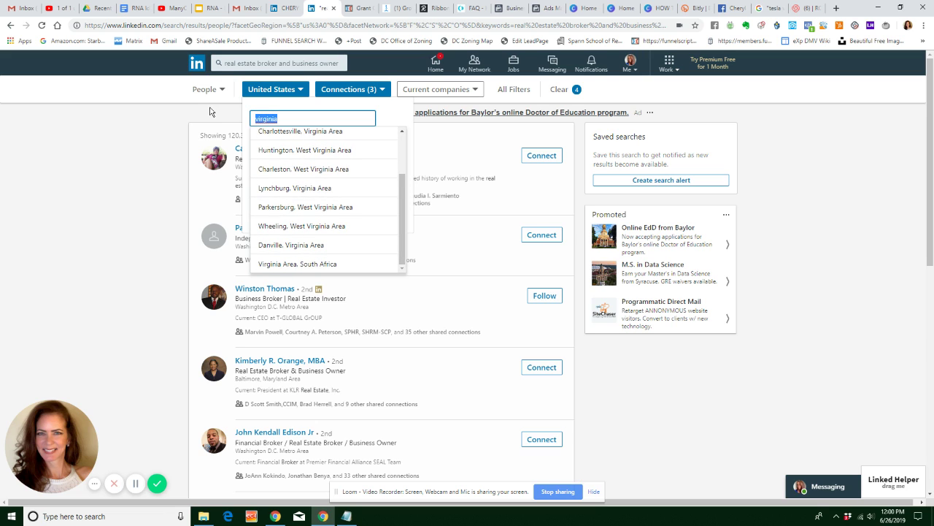
type("alexand")
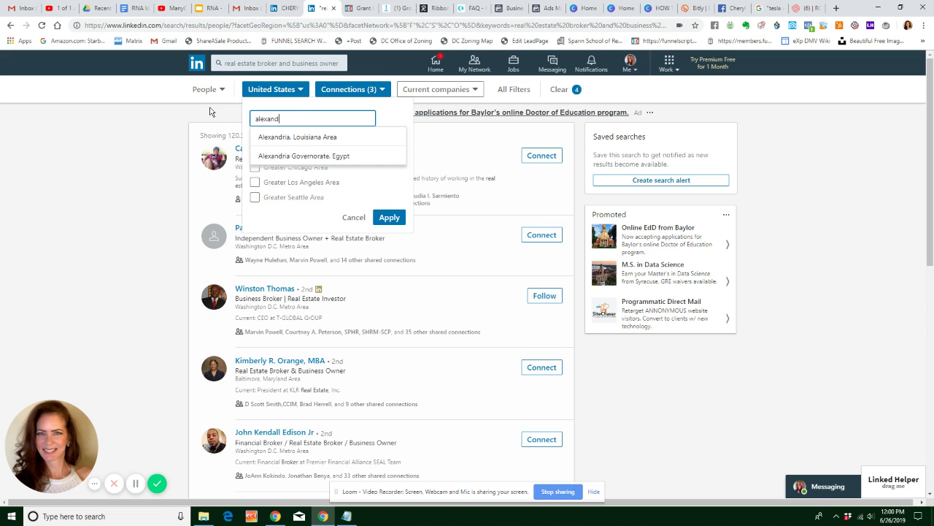
type("ria and")
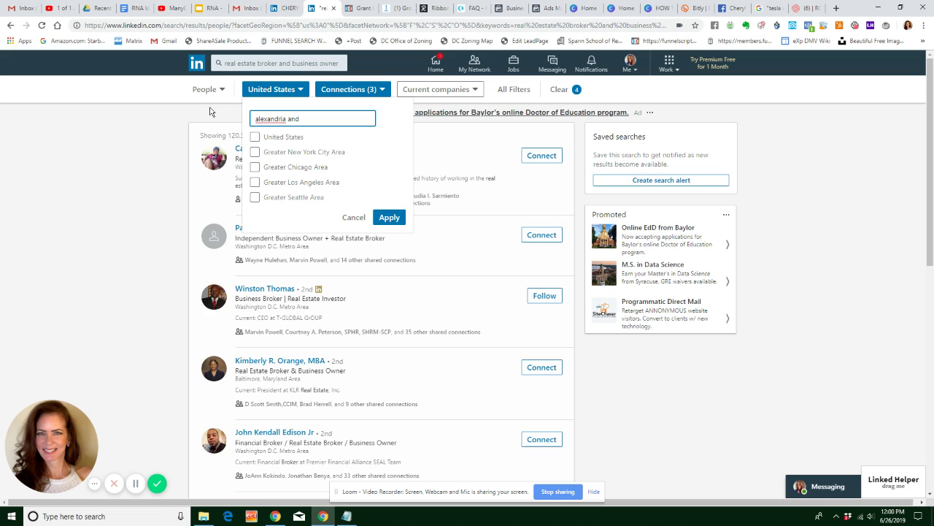
type(" arlington and prince william county")
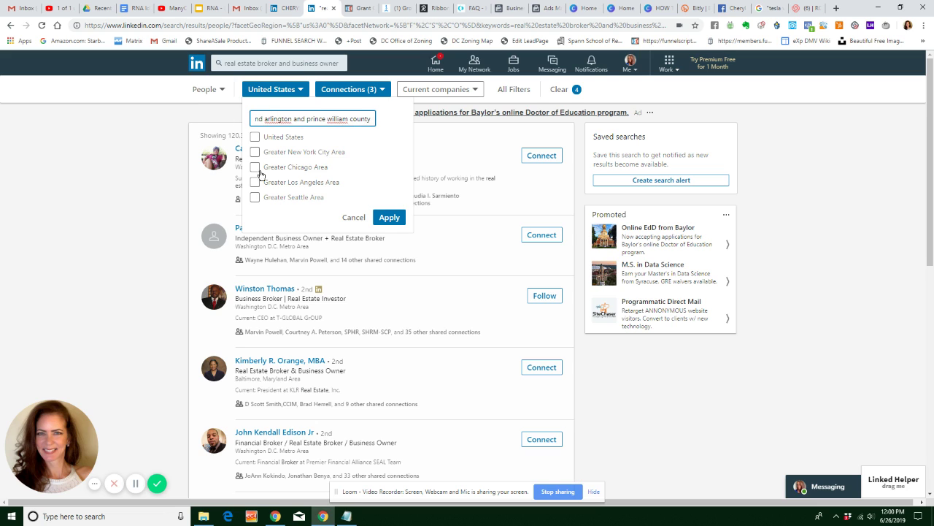
left_click(383, 216)
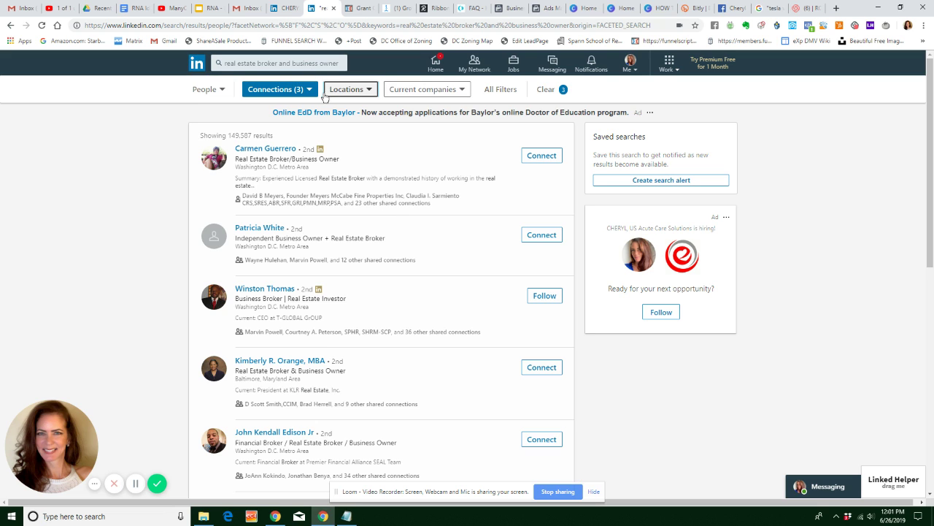
Search the location filter's available locations for "alexandria, virginia"
left_click(299, 89)
left_click(349, 91)
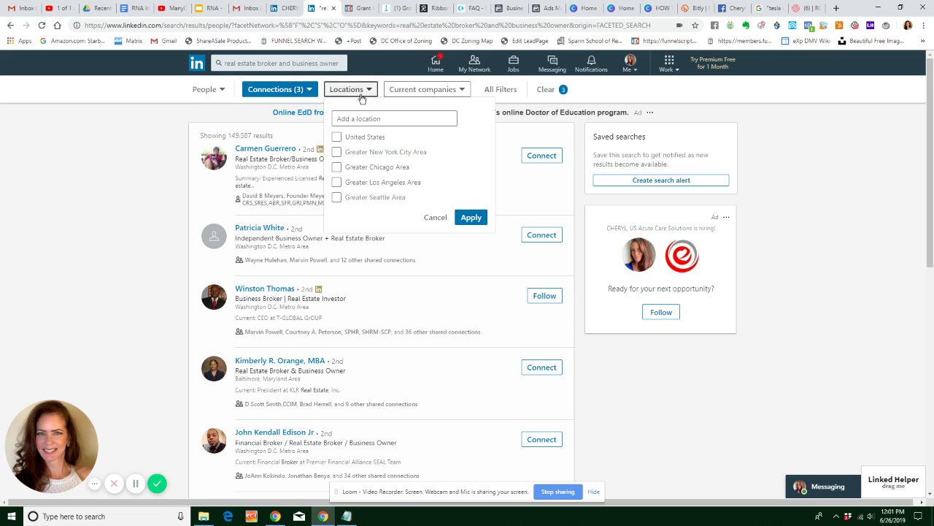
left_click(366, 120)
type("alexna")
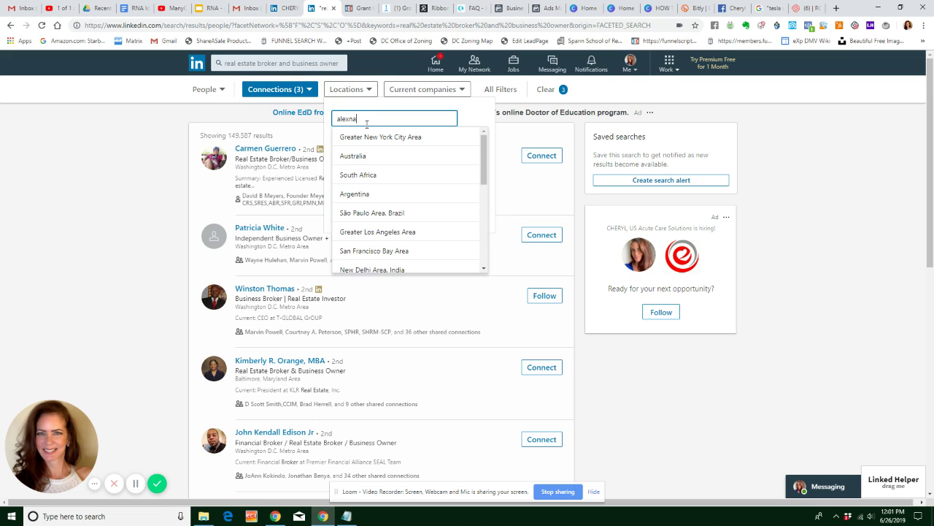
type("nd")
key("BackSpace")
key("BackSpace")
key("BackSpace")
key("BackSpace")
type("andri")
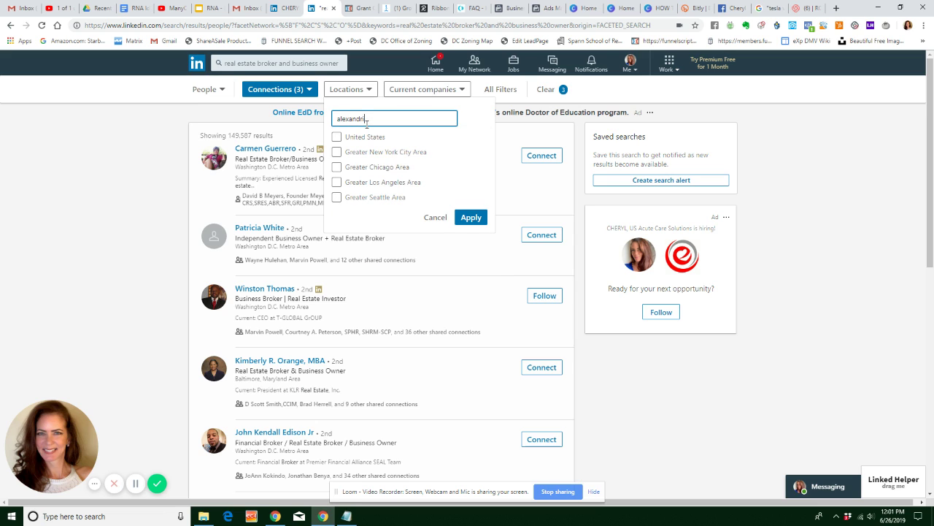
type("a, va")
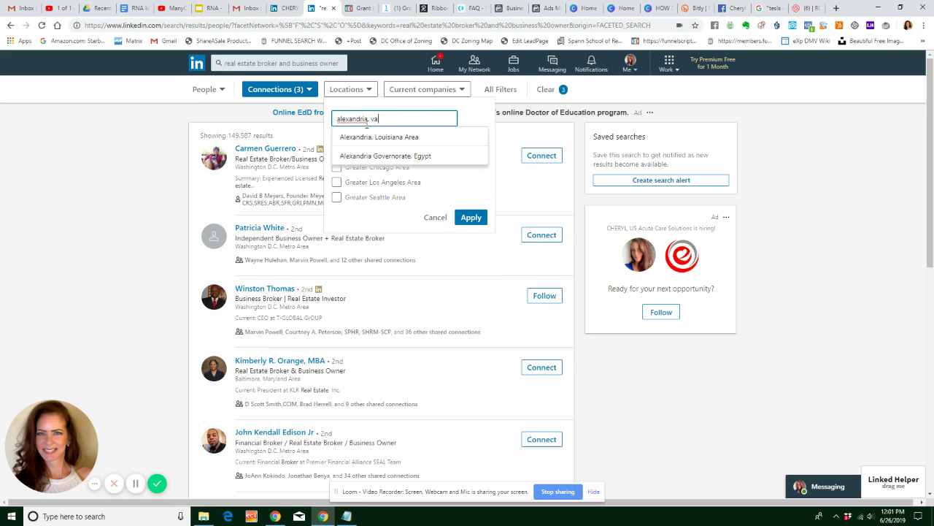
key("BackSpace")
type("irginia")
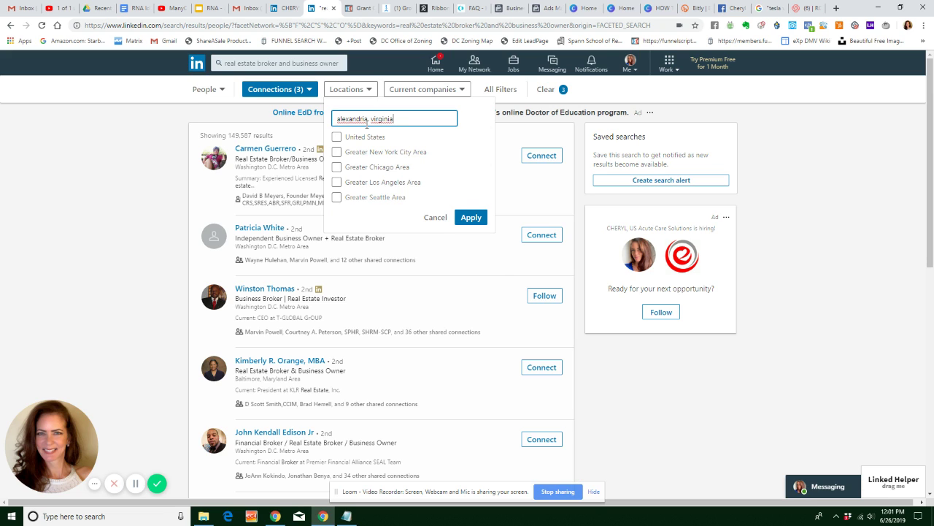
Shorten the location search to "alexandria" and replace it with a search for "fairfax"
key("BackSpace")
key("BackSpace")
key("BackSpace")
key("BackSpace")
key("BackSpace")
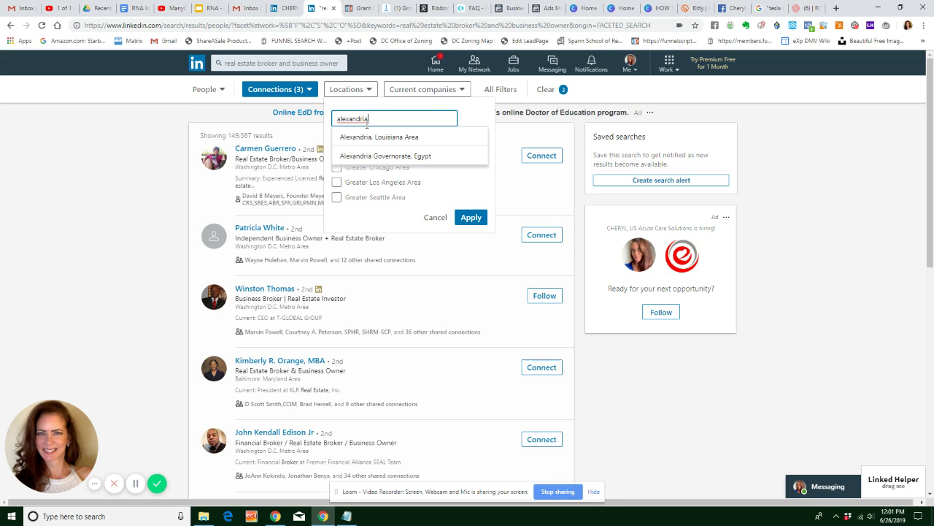
key("BackSpace")
left_click_drag(368, 119, 307, 120)
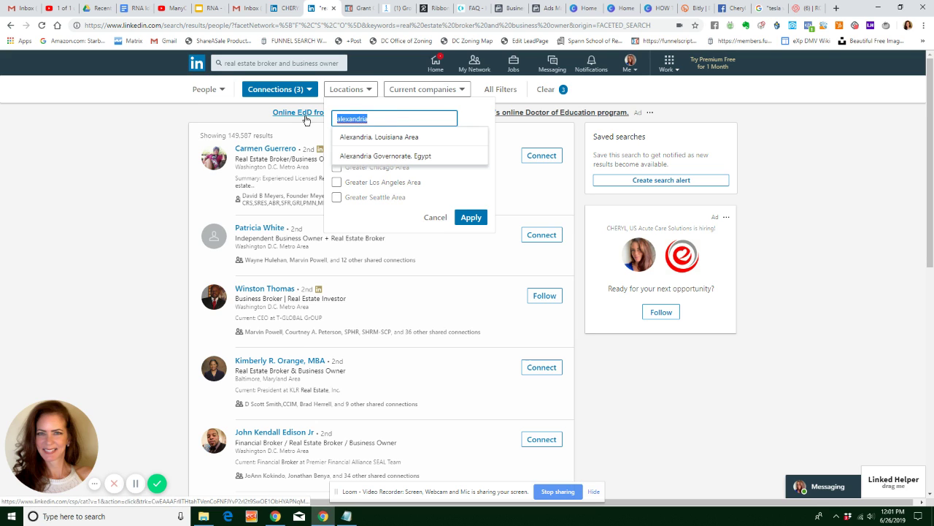
type("fairfax")
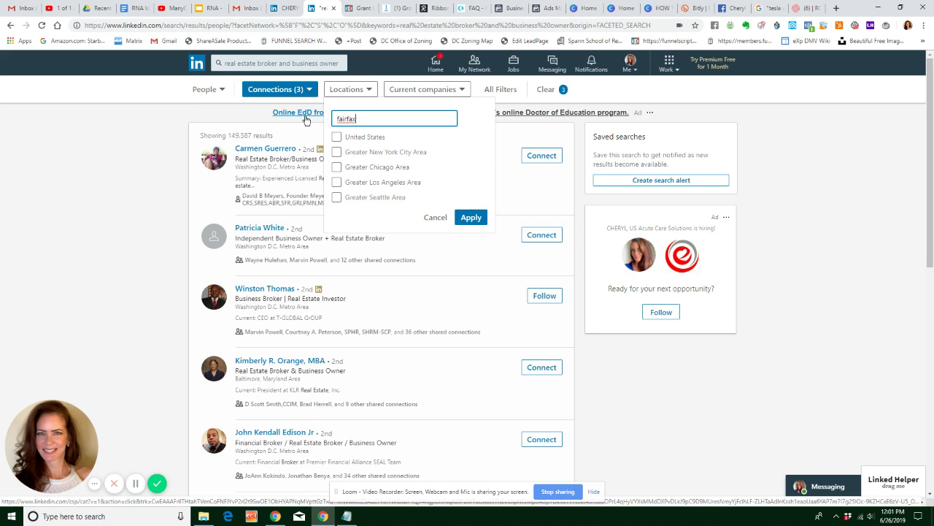
Clear the location search text and filter the people results by United States
key("BackSpace")
key("BackSpace")
key("BackSpace")
key("BackSpace")
key("BackSpace")
key("BackSpace")
key("BackSpace")
left_click(336, 137)
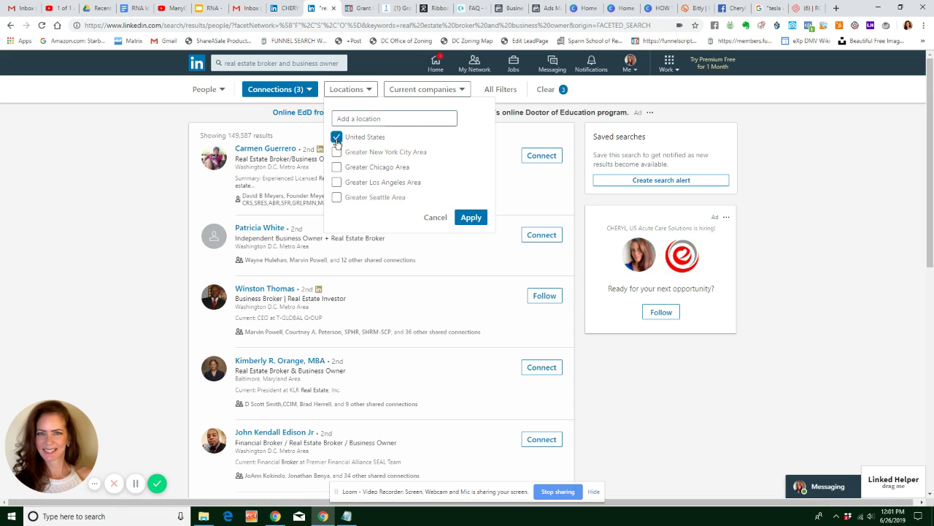
left_click(471, 221)
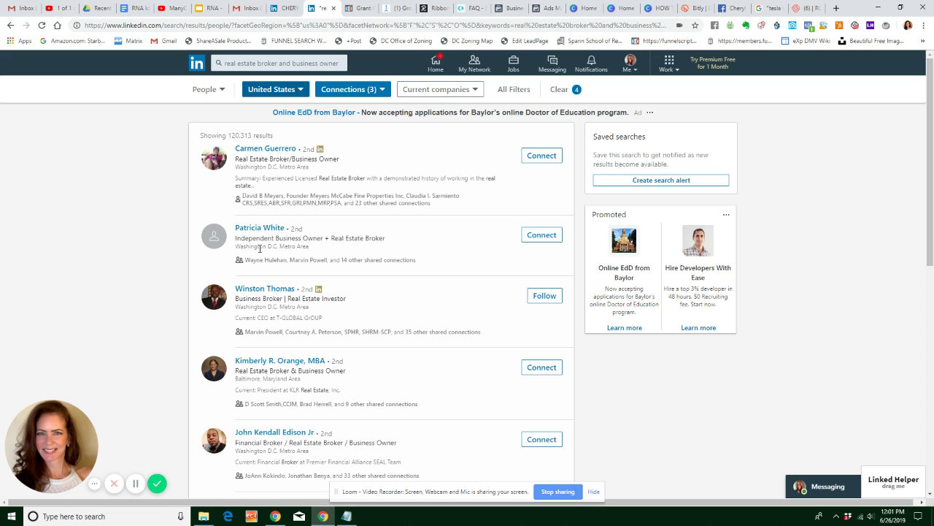
scroll(321, 264, "down", 3)
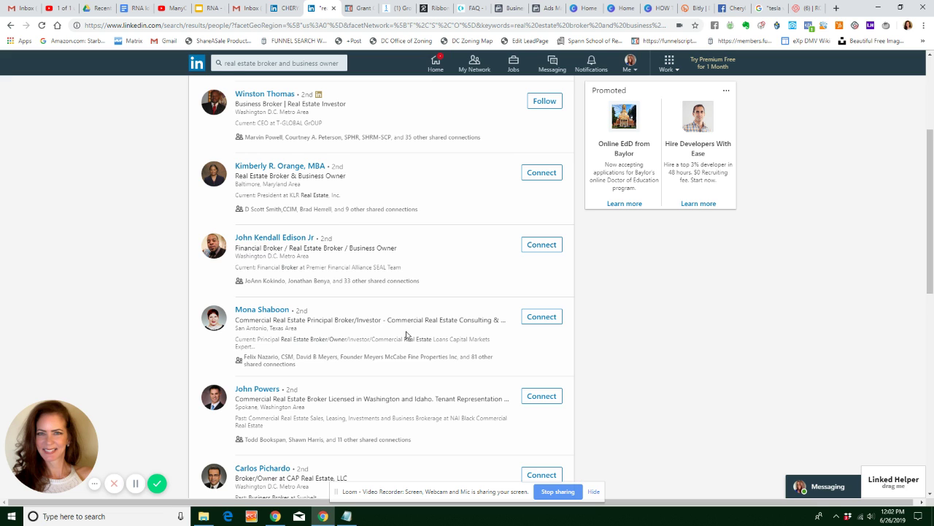
scroll(404, 333, "up", 3)
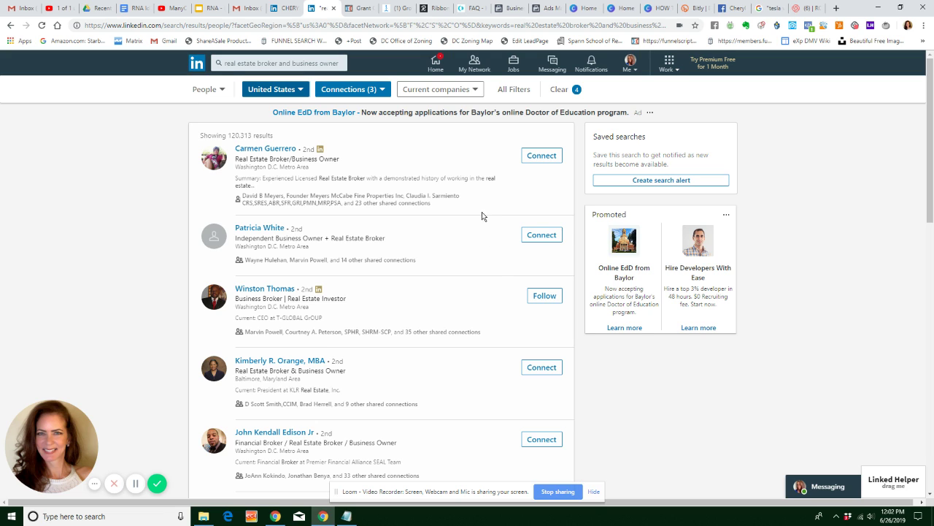
left_click(534, 159)
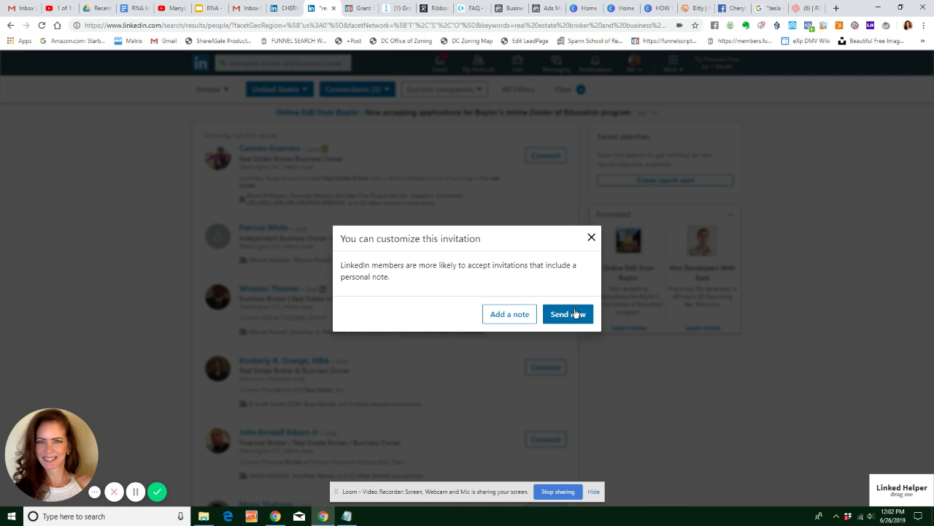
left_click(516, 316)
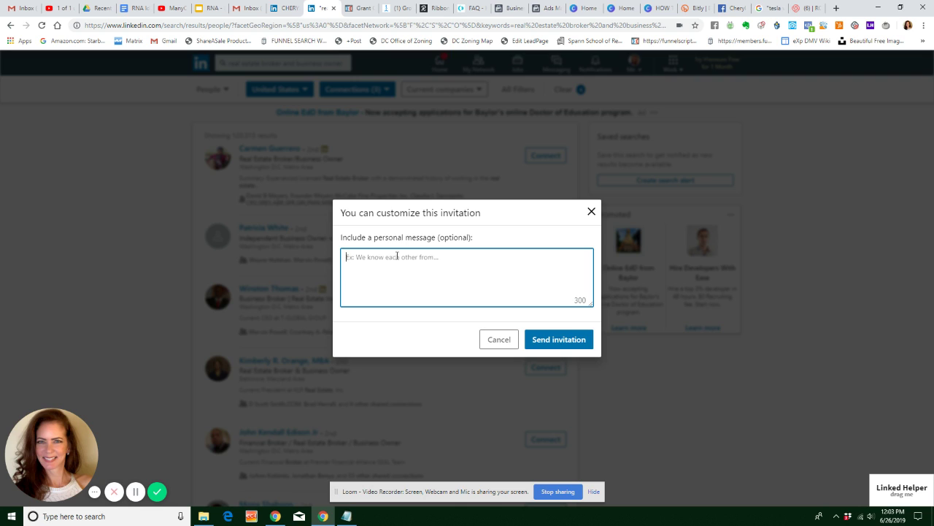
left_click(591, 212)
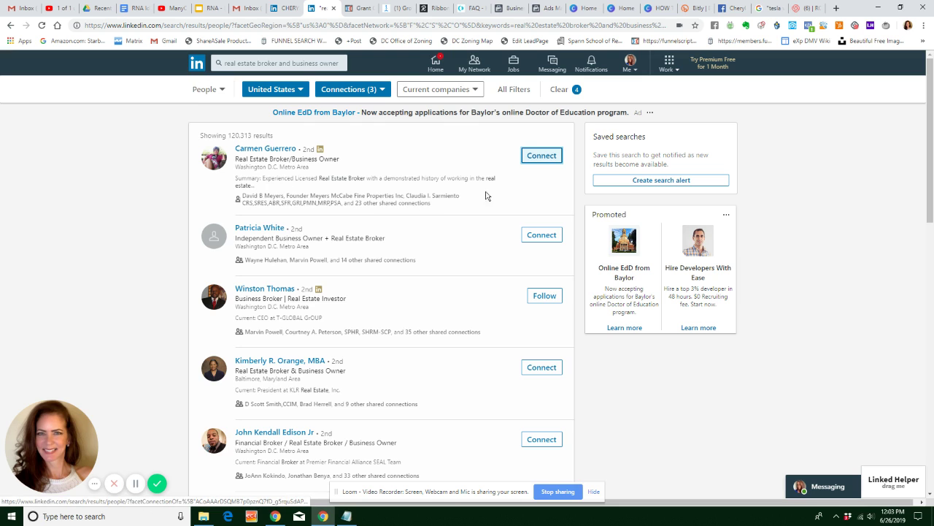
left_click(538, 159)
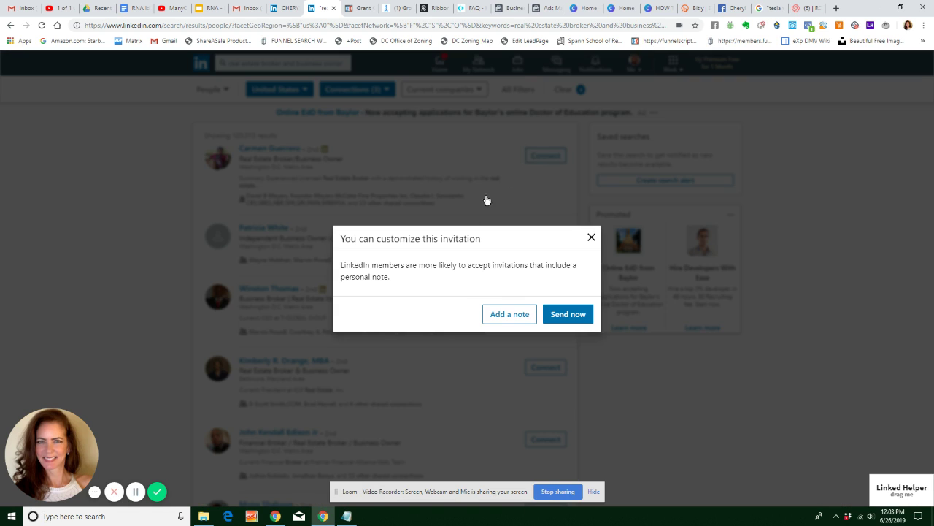
left_click(520, 320)
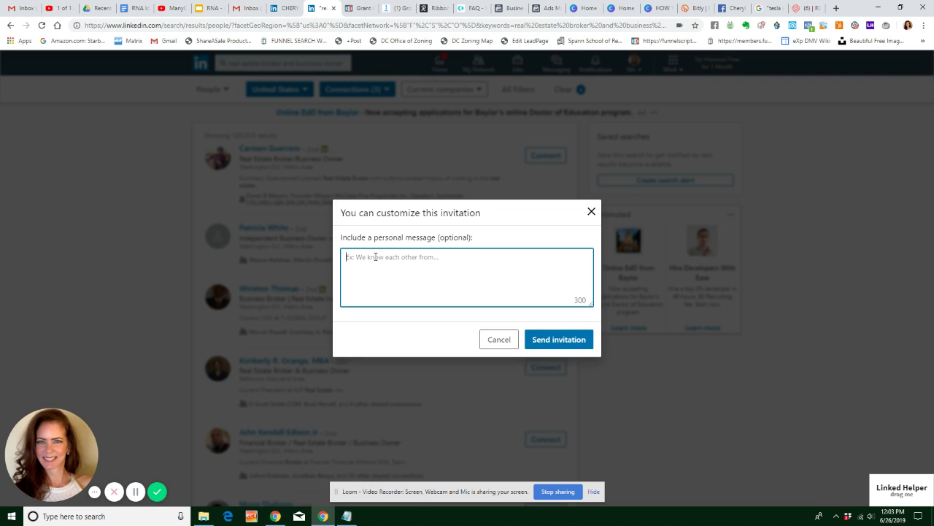
left_click(591, 212)
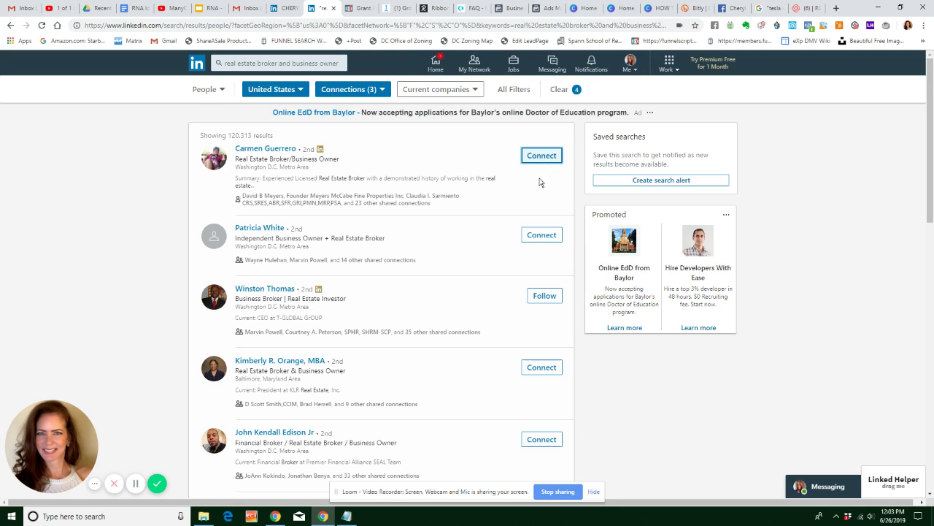
Start a note inviting the first result, with a first-name greeting and "I noticed that we're both in the Washington DC area in Real Estate"
left_click(542, 156)
left_click(495, 319)
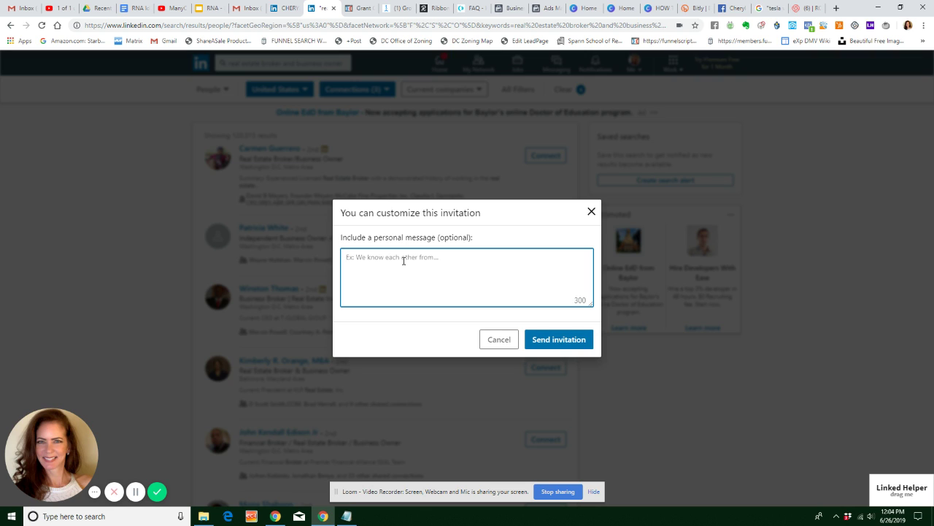
type("Hi Carmen, I noticed that we're both in the Washington DC a")
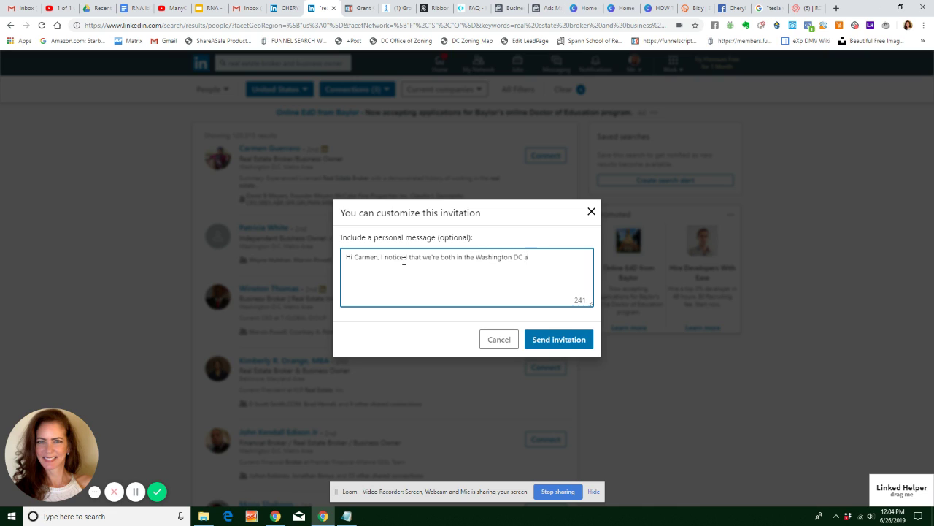
type("rea in Real Estate")
Continue the note with "If you are open to it, I'd love to invite you to do an "Unconventional Coffee" with me -"
type(".  If you are open ")
type("to ")
type("to it, I'd ")
type("love t")
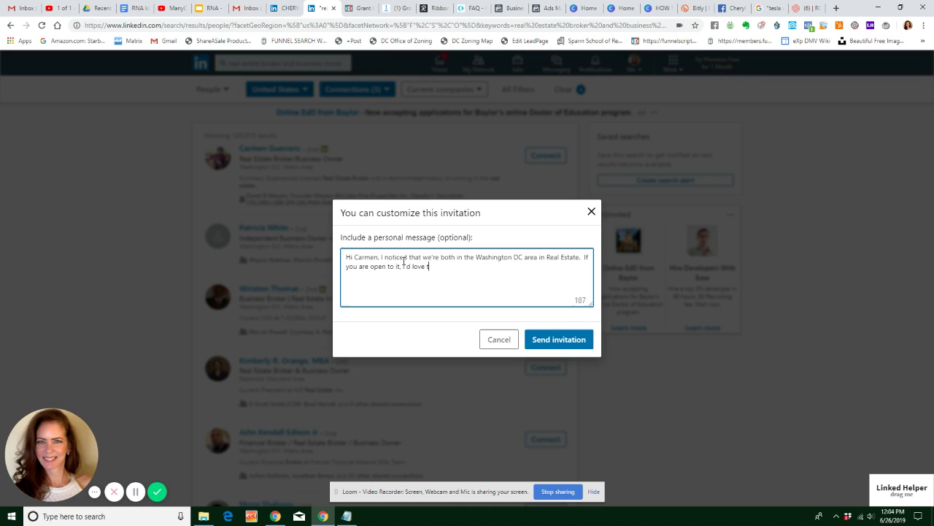
type("o invite you to do an \"Unconv")
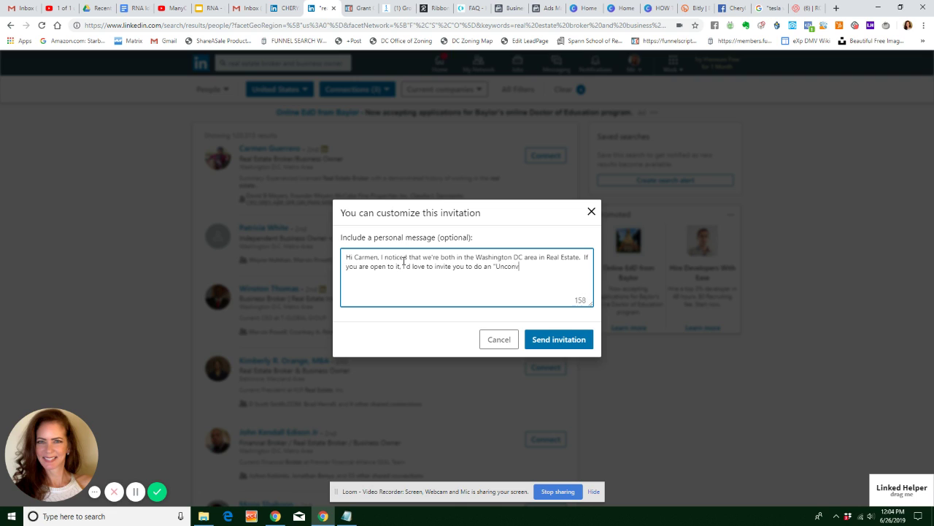
type("entional Coffee\"")
type(" with me - ")
Describe the coffee in the note with "which is a livestream for 30 minutes of less PROMO of your business"
type("which is a live")
type("stream f")
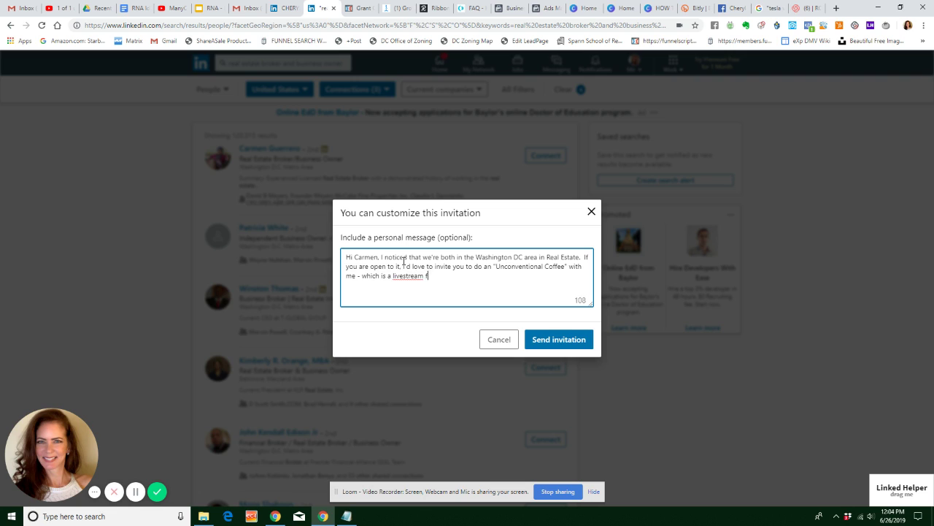
type("or 30 minuy")
key("BackSpace")
type("tes of less")
type("PROMO of your bui")
key("BackSpace")
type("siness")
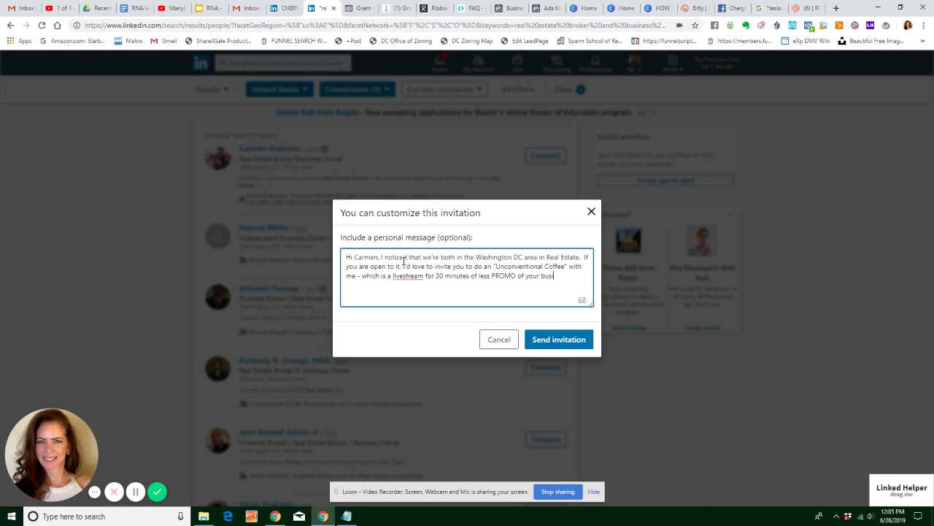
Continue the invitation note with "and in that people will learn what you do and what makes you un"
type(" and in that pe")
type("ople will learn")
type(" what yo")
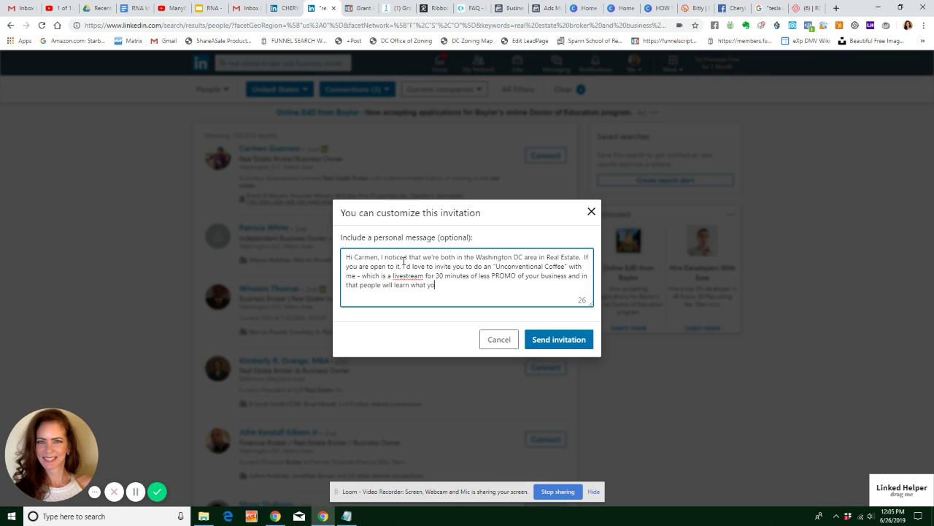
type("u do and what makes you un")
Shorten the location in the note's first sentence to "the DC area"
left_click(467, 258)
key("shift+Right")
key("shift+Right")
key("shift+Right")
key("shift+Right")
key("shift+Right")
key("shift+Right")
key("shift+Right")
key("shift+Right")
key("shift+Right")
key("shift+Right")
key("shift+Right")
key("shift+Right")
key("shift+Right")
key("shift+Right")
key("shift+Right")
key("shift+Right")
key("shift+Right")
key("shift+Right")
key("shift+Right")
key("shift+Right")
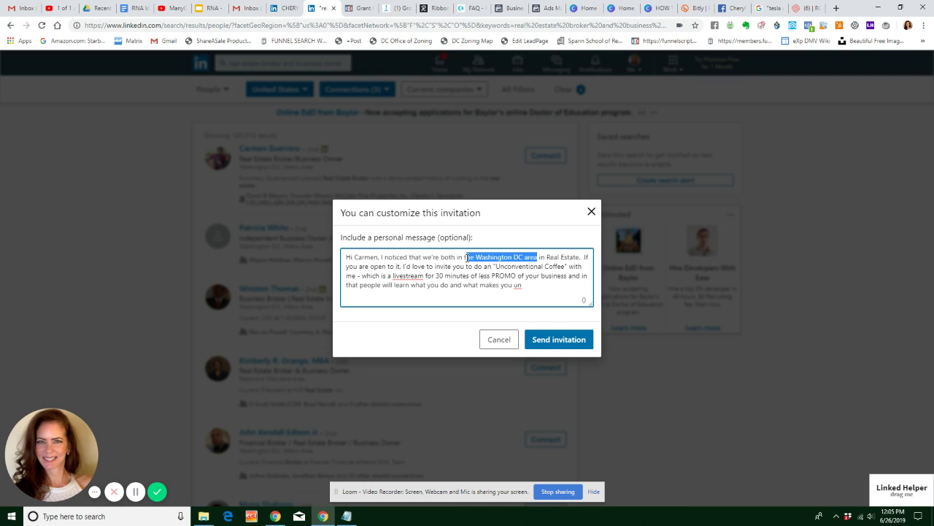
type("he DC area")
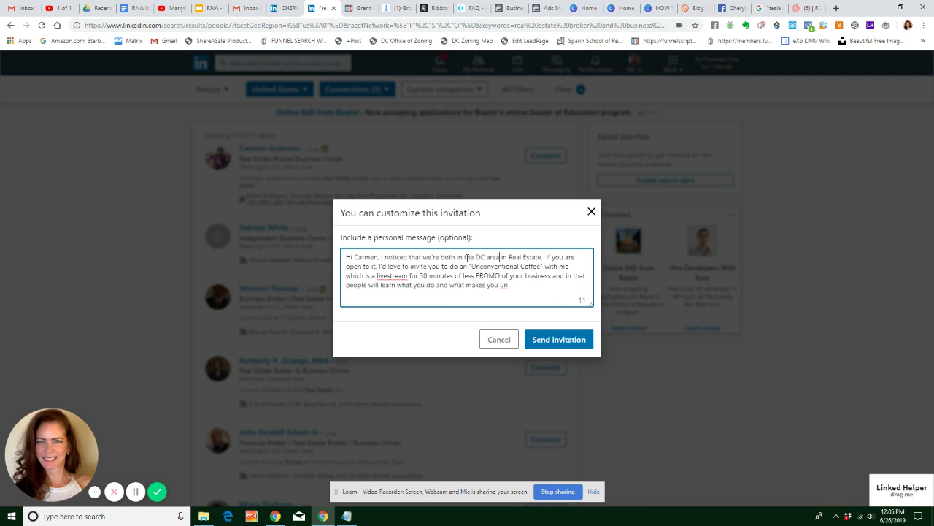
Remove "in Real Estate" from the note's first sentence so it ends after "area"
key("Delete")
key("Delete")
key("Delete")
key("Delete")
key("Delete")
key("Delete")
key("Delete")
key("Delete")
key("Delete")
key("Delete")
key("Delete")
key("Delete")
key("Delete")
key("Delete")
key("Delete")
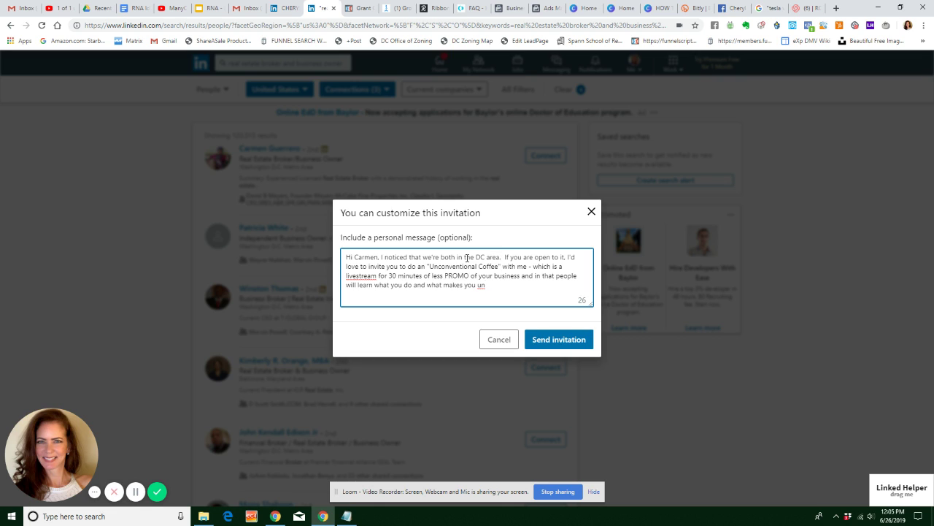
Complete the note's ending as "unique in your business" and send the invitation to the first result
type("ique in your business")
key("ctrl+a")
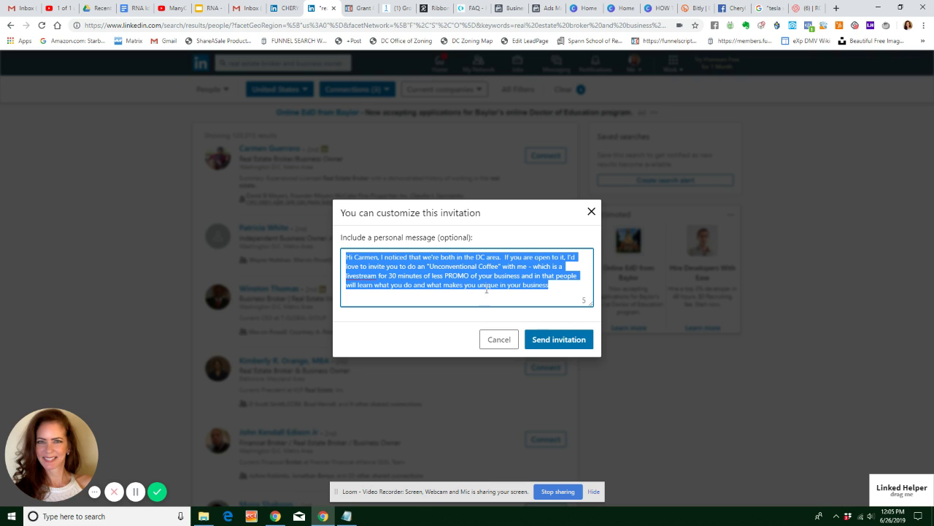
left_click(502, 284)
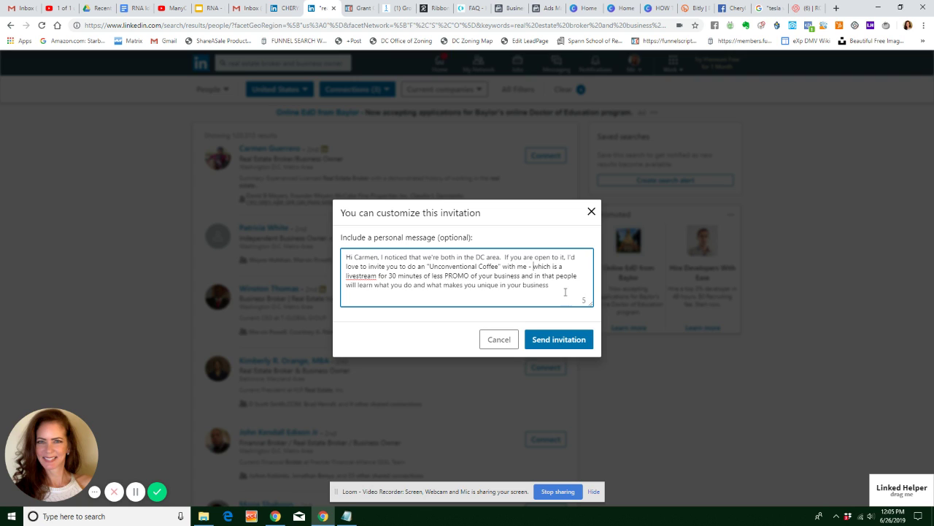
left_click(560, 343)
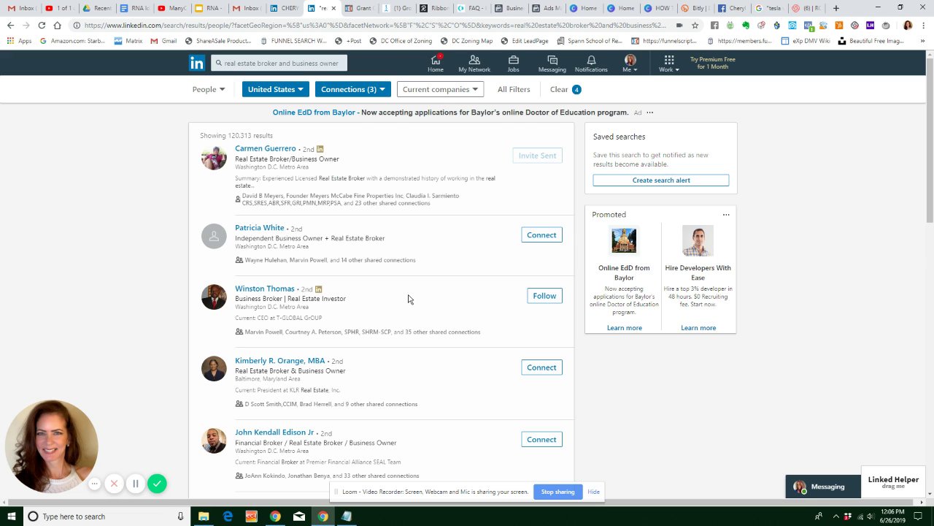
scroll(410, 298, "down", 3)
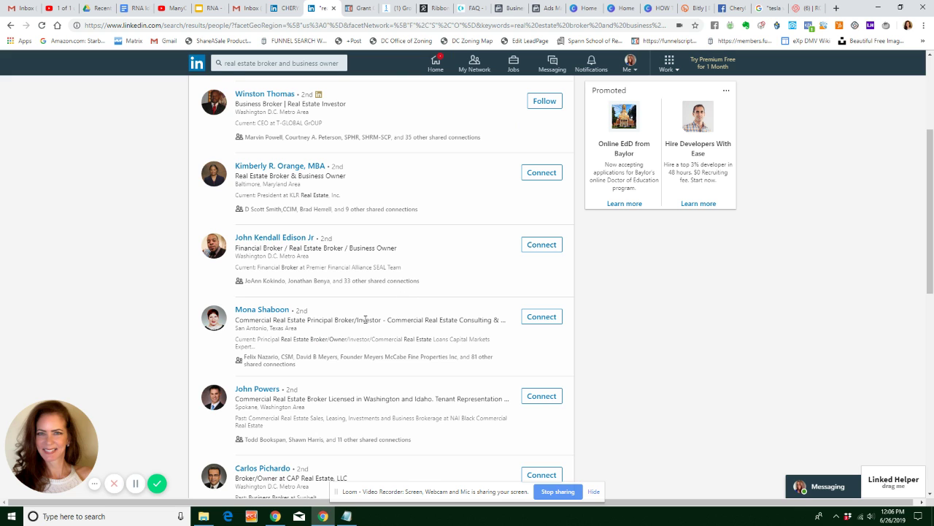
left_click(533, 319)
left_click(504, 316)
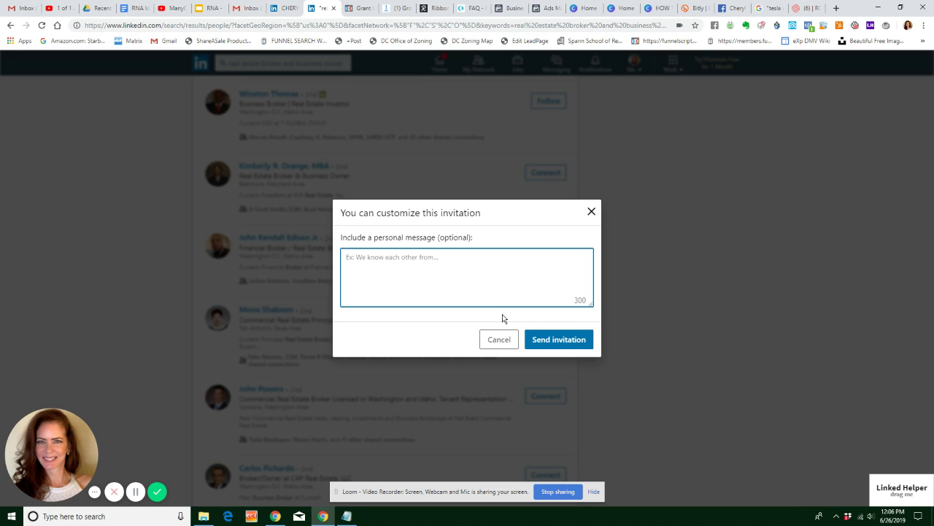
left_click(590, 214)
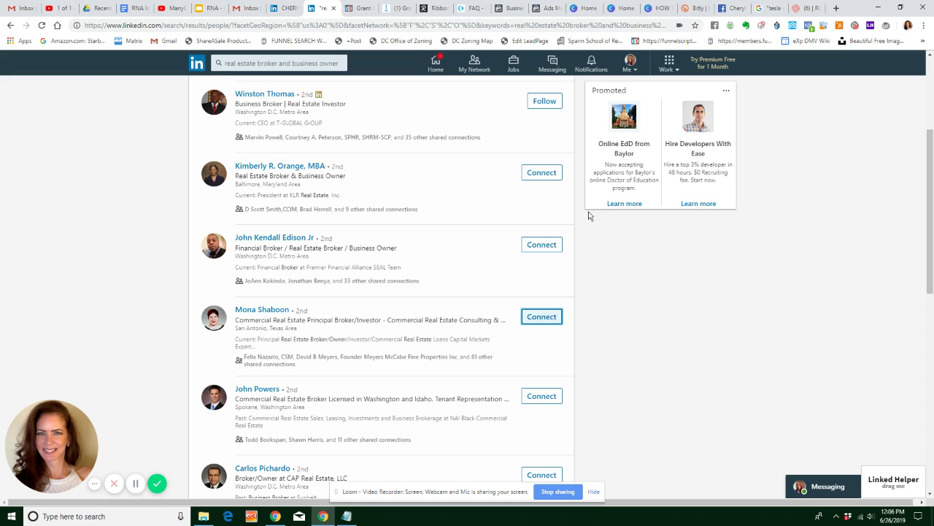
left_click(543, 318)
left_click(491, 315)
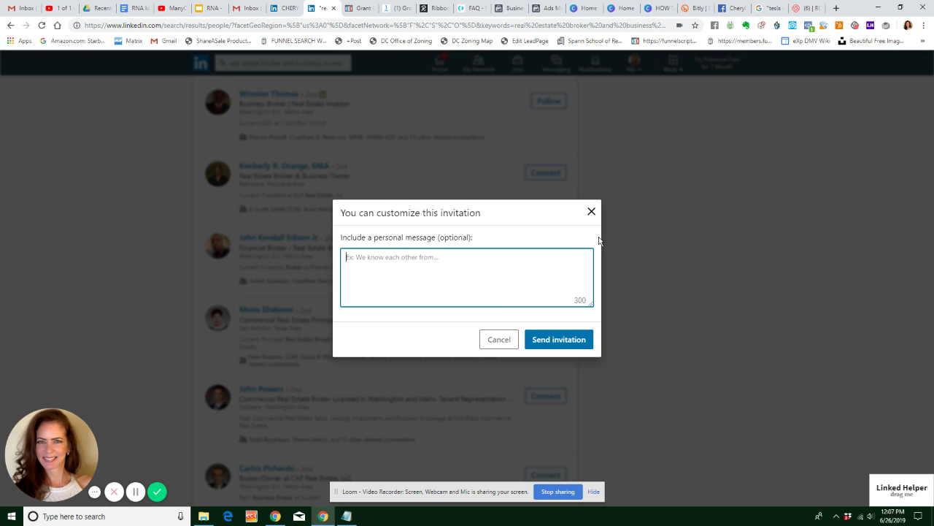
left_click(591, 212)
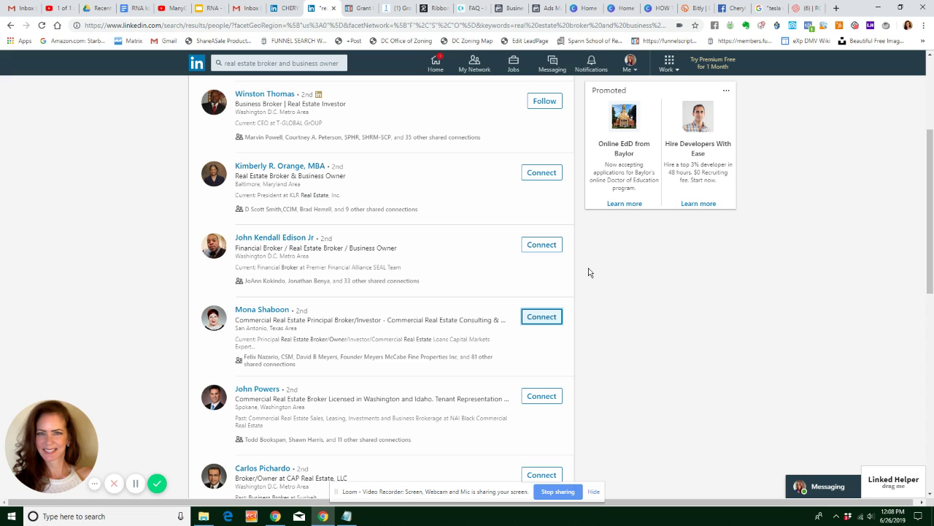
Run the people search for "real estate broker and business owner" again with the same filters
left_click(264, 63)
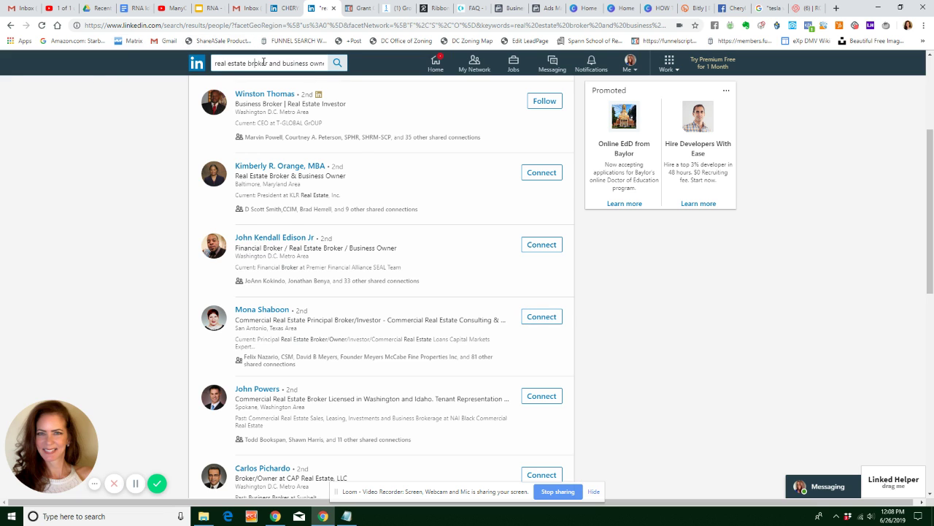
left_click(165, 131)
left_click(336, 61)
key("Return")
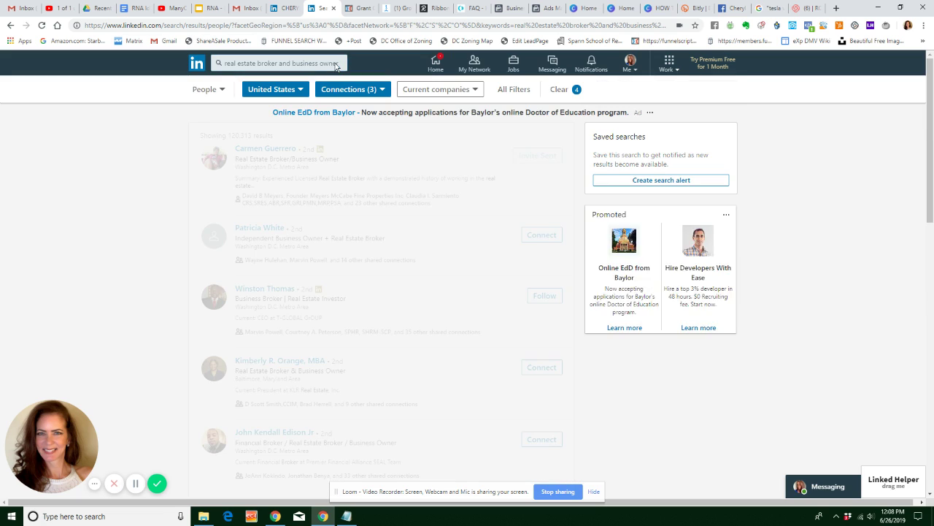